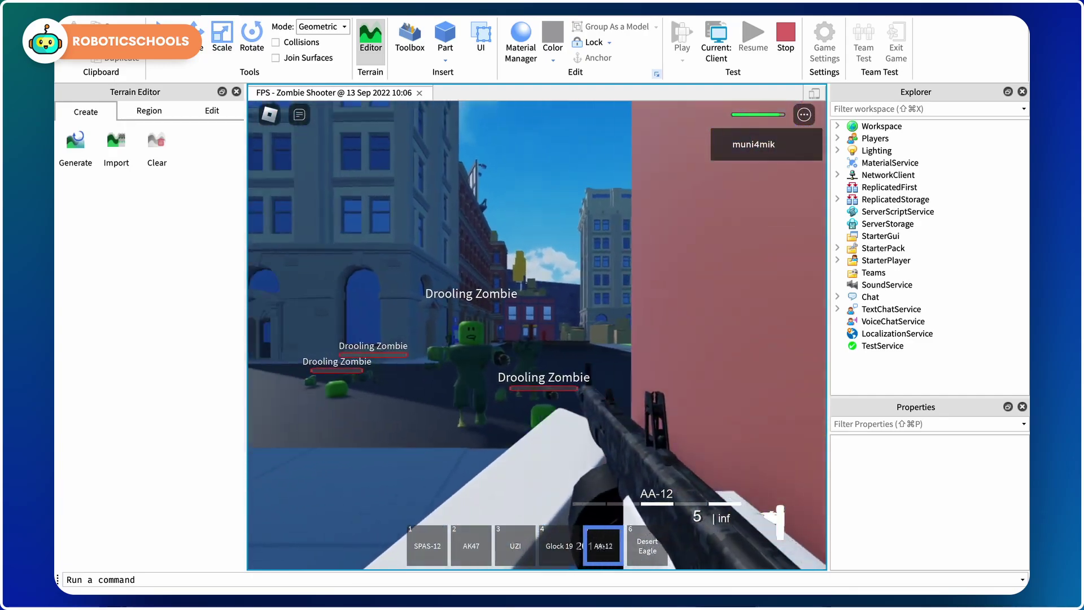
# Step: Fire the AA-12 at the approaching zombies in the zombie shooter play test
pyautogui.click(537, 334)
pyautogui.click(537, 335)
pyautogui.click(537, 335)
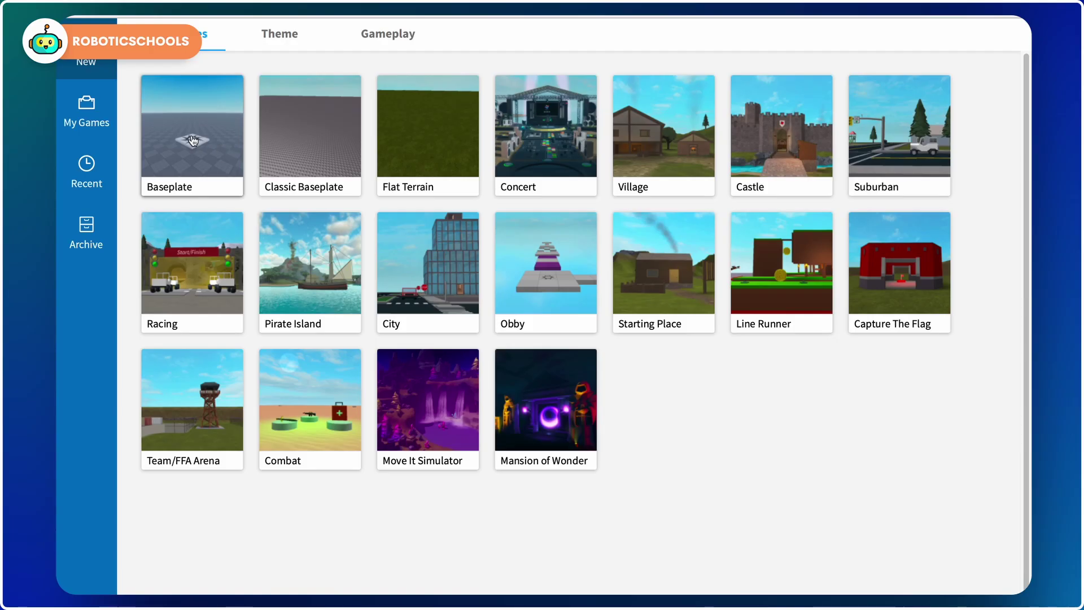
# Step: Create a new place from the Baseplate template and delete its default SpawnLocation
pyautogui.click(192, 141)
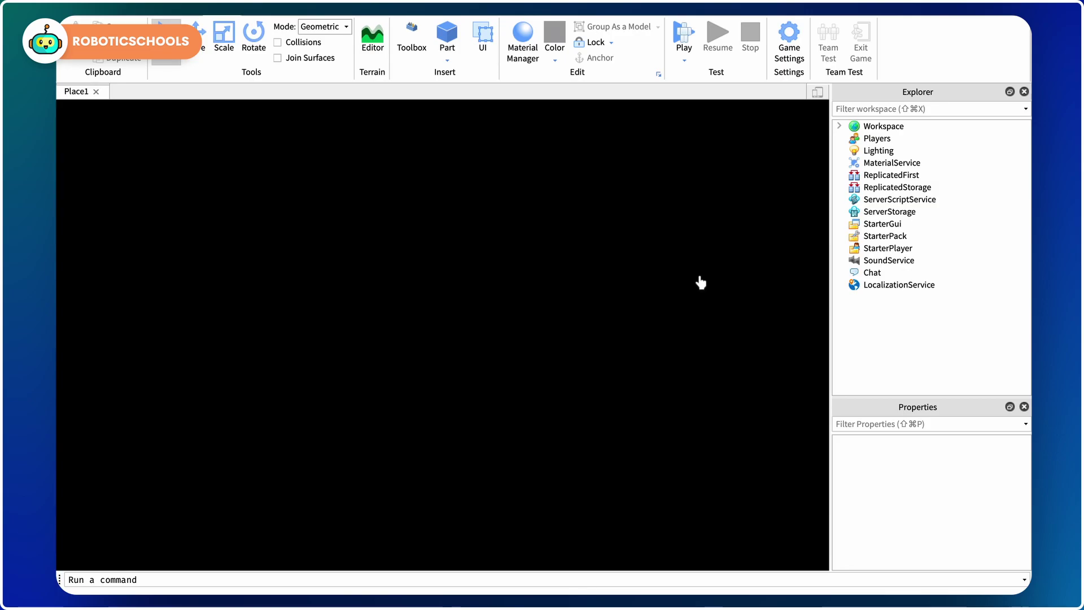
pyautogui.scroll(-2, 534, 314)
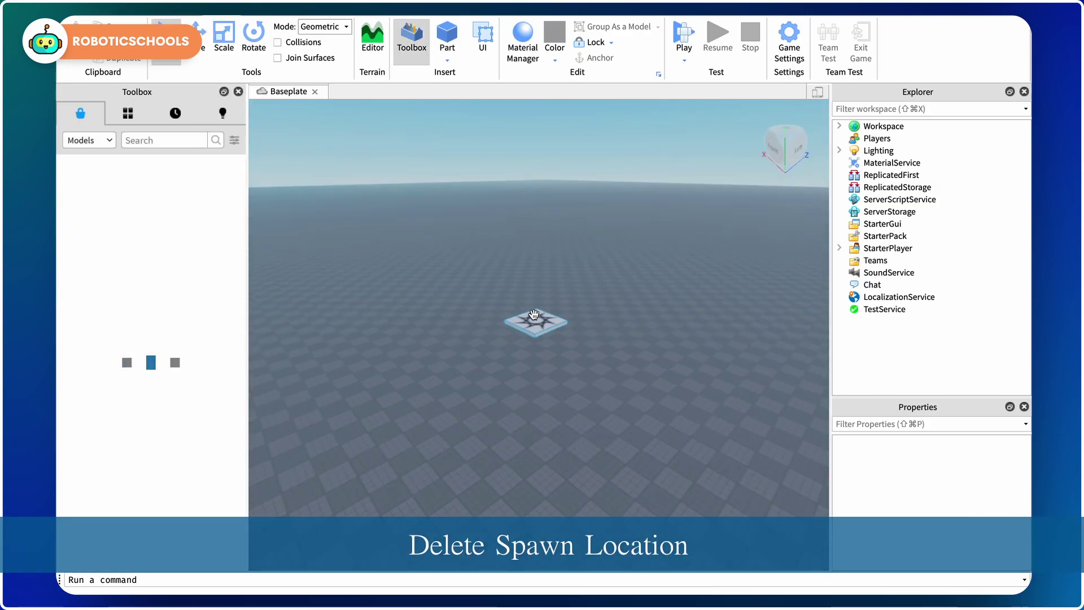
pyautogui.click(534, 314)
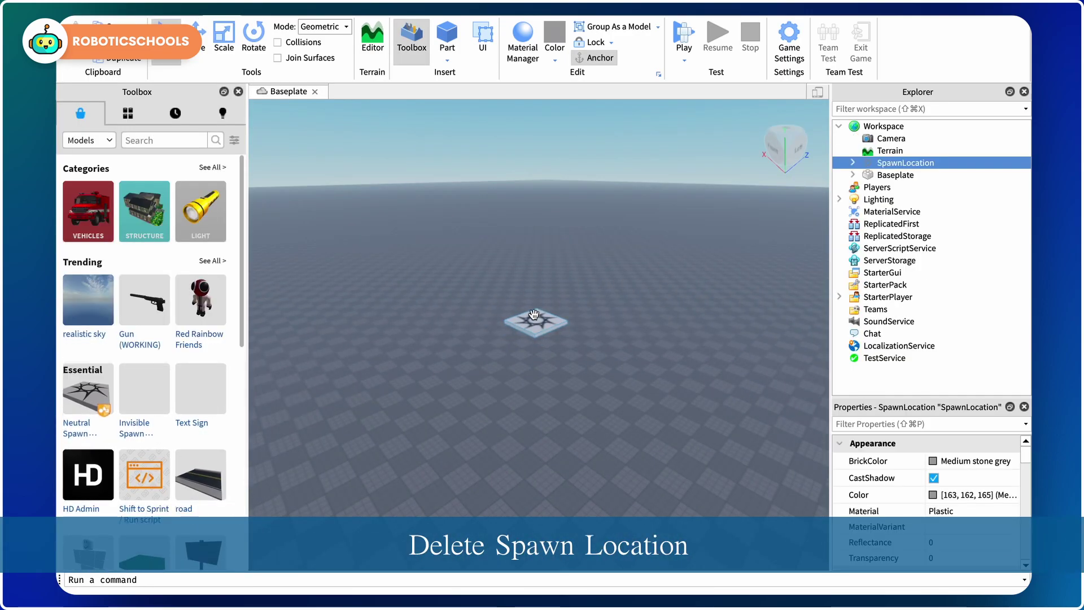
pyautogui.press('Delete')
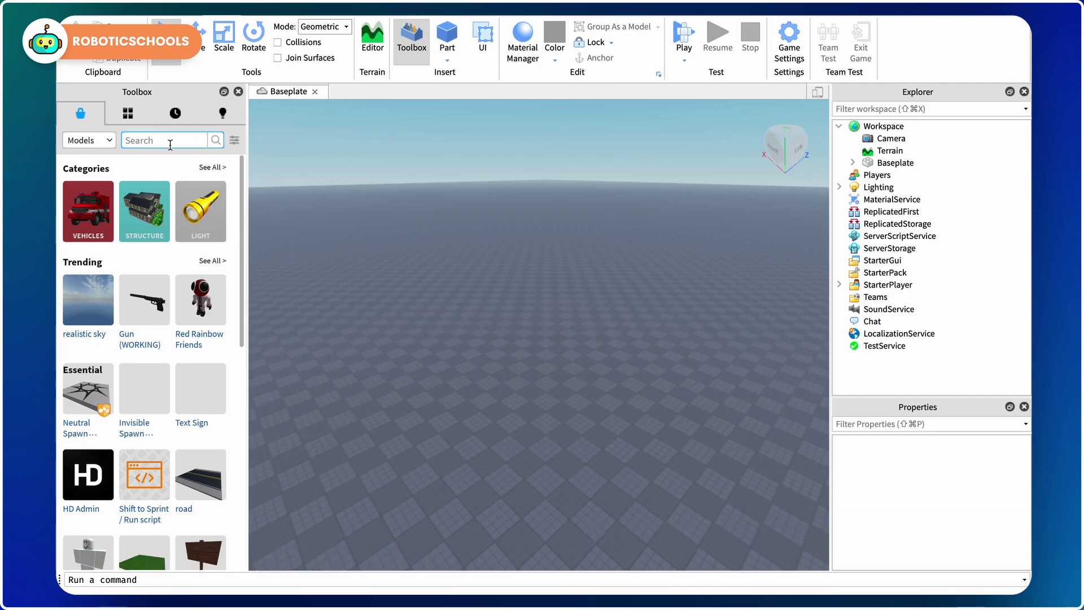
# Step: Search the Toolbox models for "map" and insert the Hide and Seek Map with city buildings into the workspace
pyautogui.press('Return')
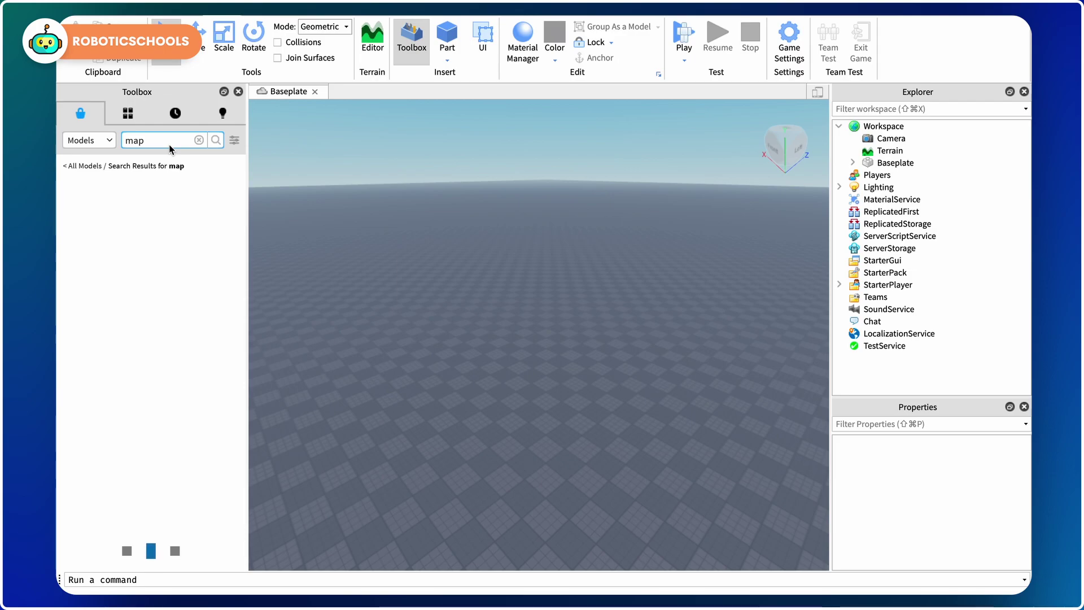
pyautogui.moveTo(193, 255)
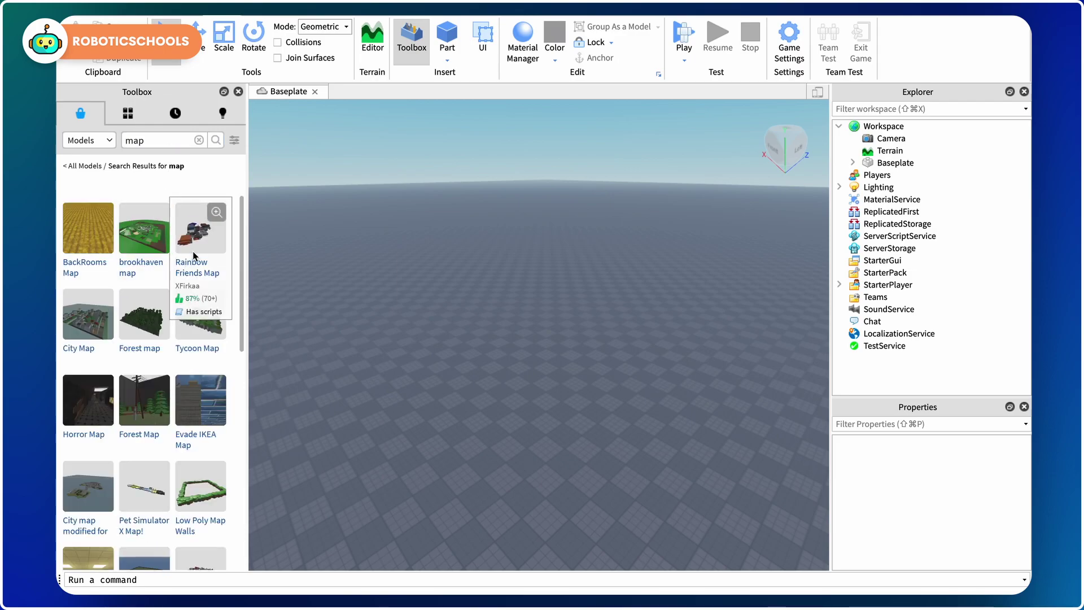
pyautogui.scroll(-3, 170, 271)
pyautogui.moveTo(133, 299)
pyautogui.scroll(-5, 133, 304)
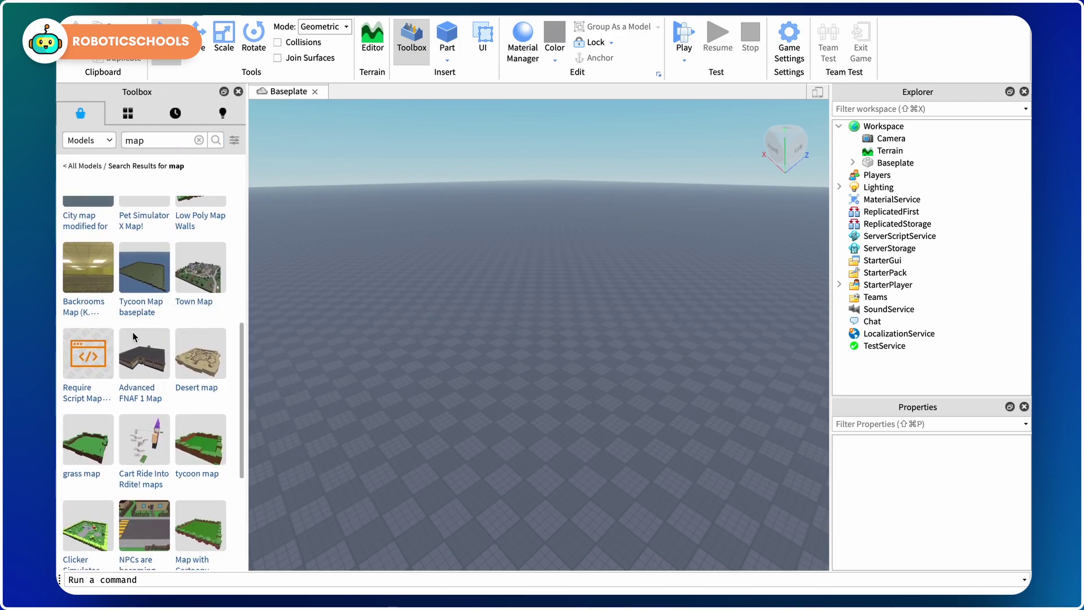
pyautogui.moveTo(173, 361)
pyautogui.scroll(-3, 173, 361)
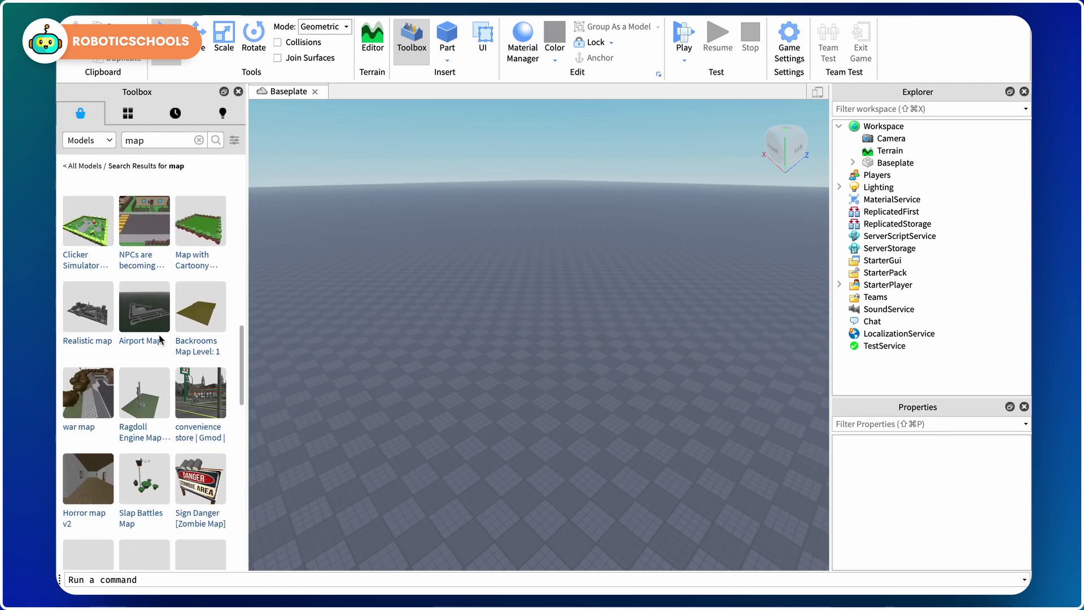
pyautogui.scroll(-2, 158, 339)
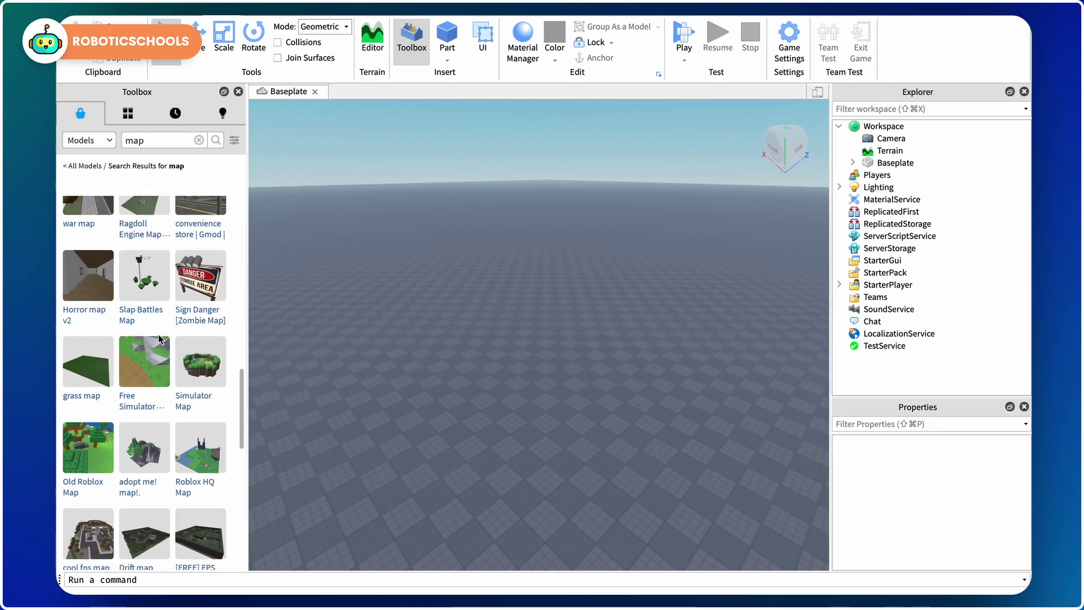
pyautogui.scroll(-2, 158, 339)
pyautogui.scroll(-2, 159, 339)
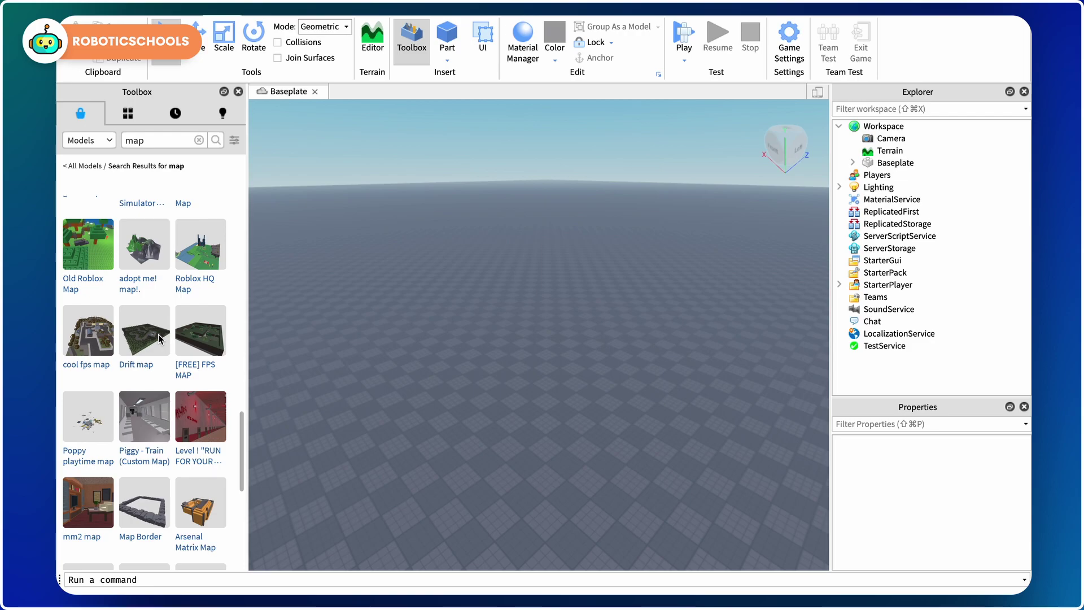
pyautogui.scroll(-2, 159, 339)
pyautogui.moveTo(150, 314)
pyautogui.scroll(-4, 149, 316)
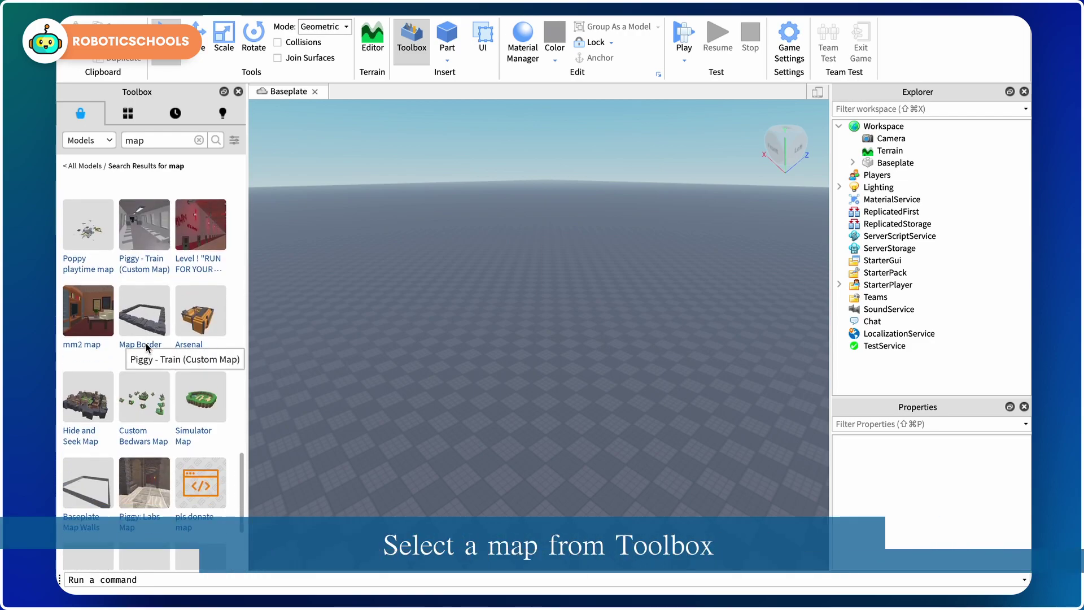
pyautogui.moveTo(90, 321)
pyautogui.moveTo(84, 308); pyautogui.dragTo(492, 339)
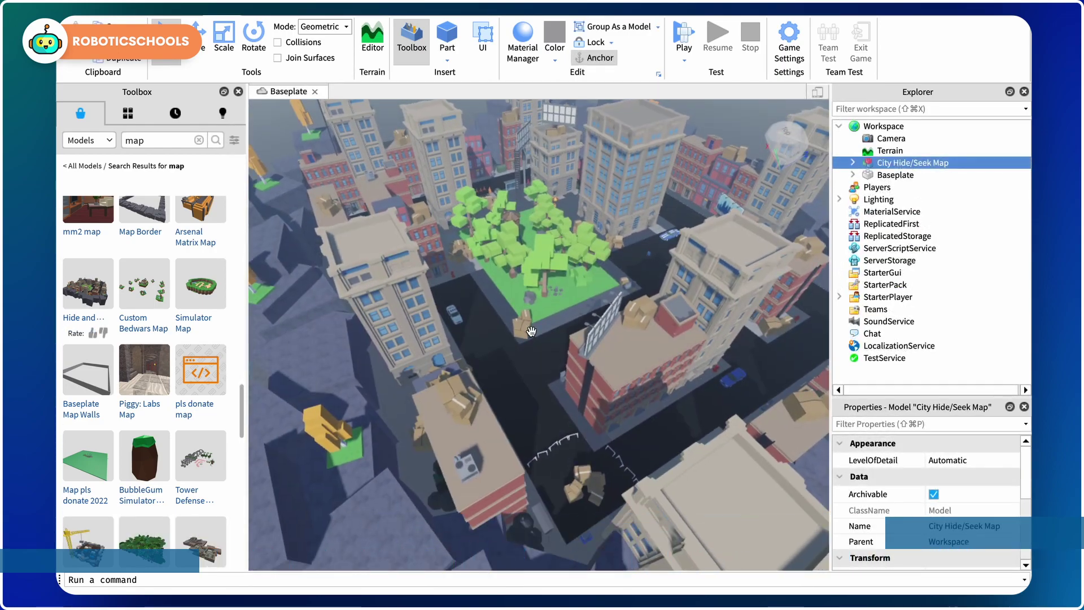
pyautogui.scroll(-3, 531, 331)
pyautogui.scroll(5, 498, 366)
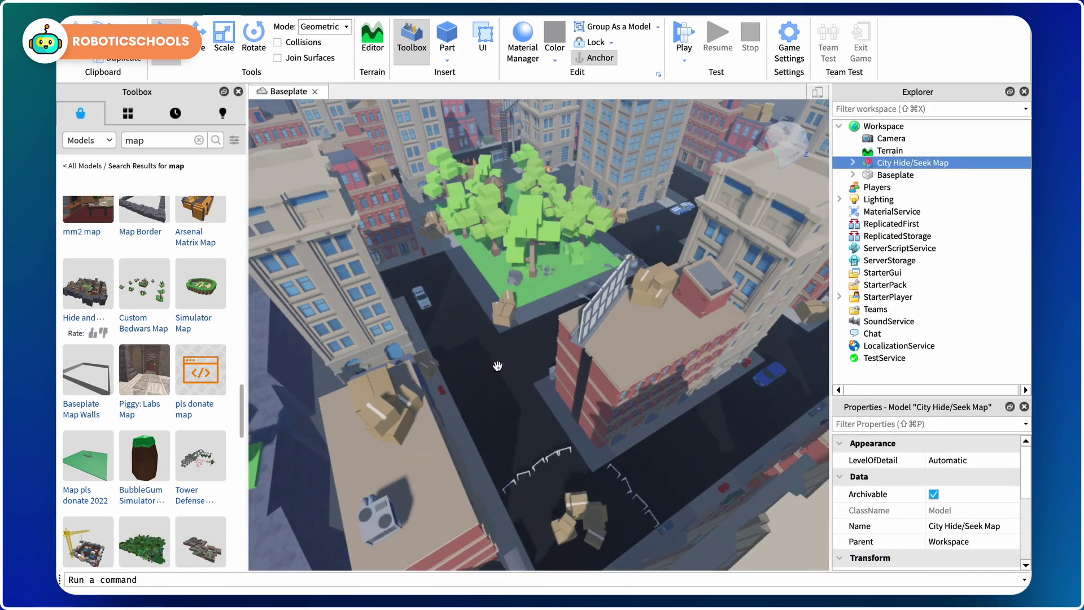
pyautogui.moveTo(497, 366); pyautogui.dragTo(497, 366, button='right')
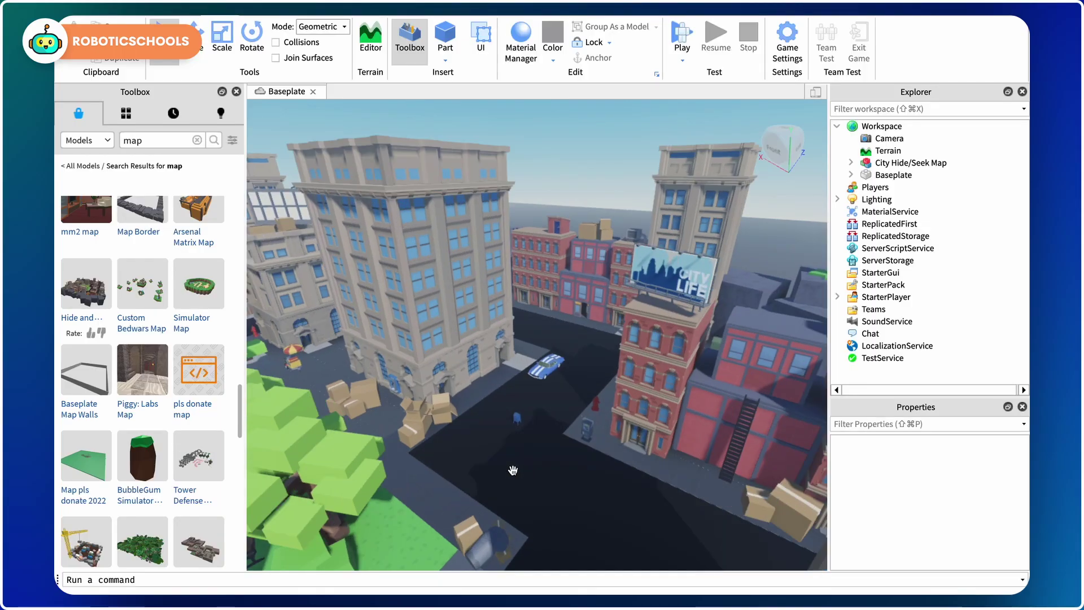
# Step: Search the Toolbox models for "sky" and add the Sunless Blue Sky Skybox to the place
pyautogui.click(189, 144)
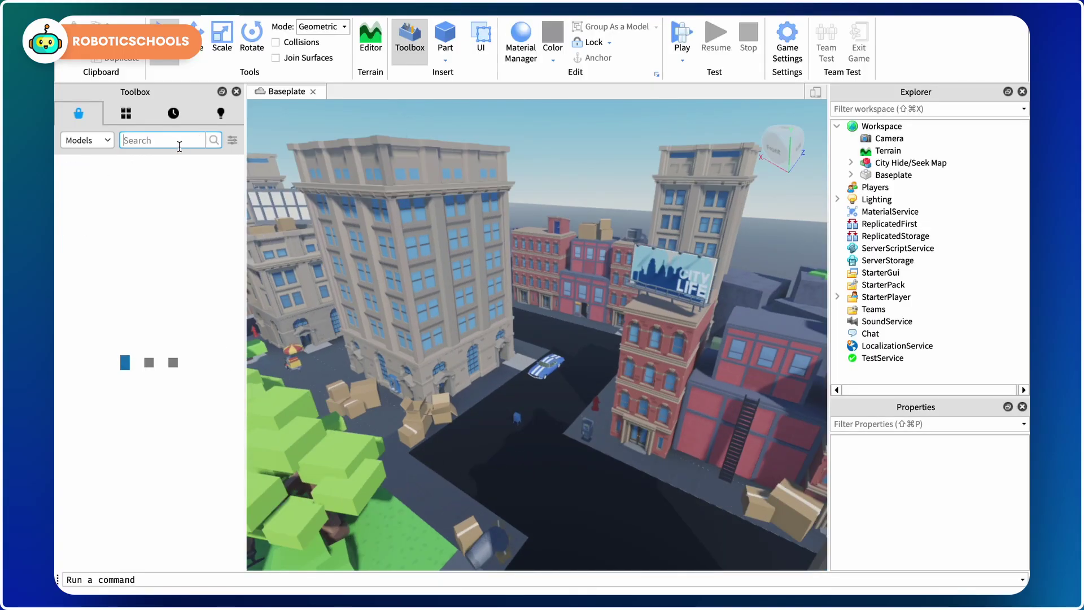
pyautogui.write('sky')
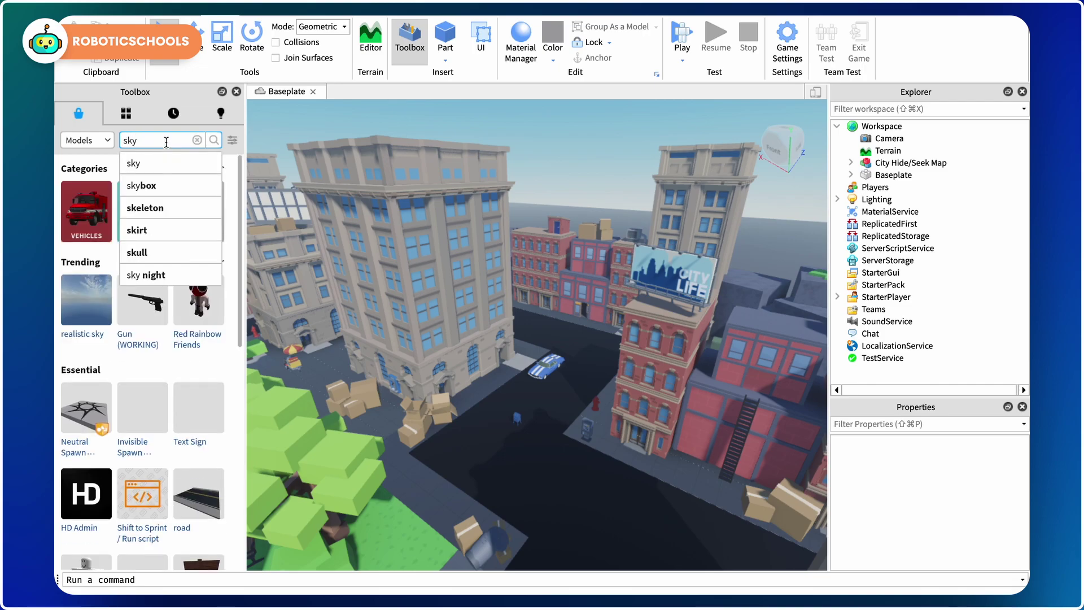
pyautogui.press('Return')
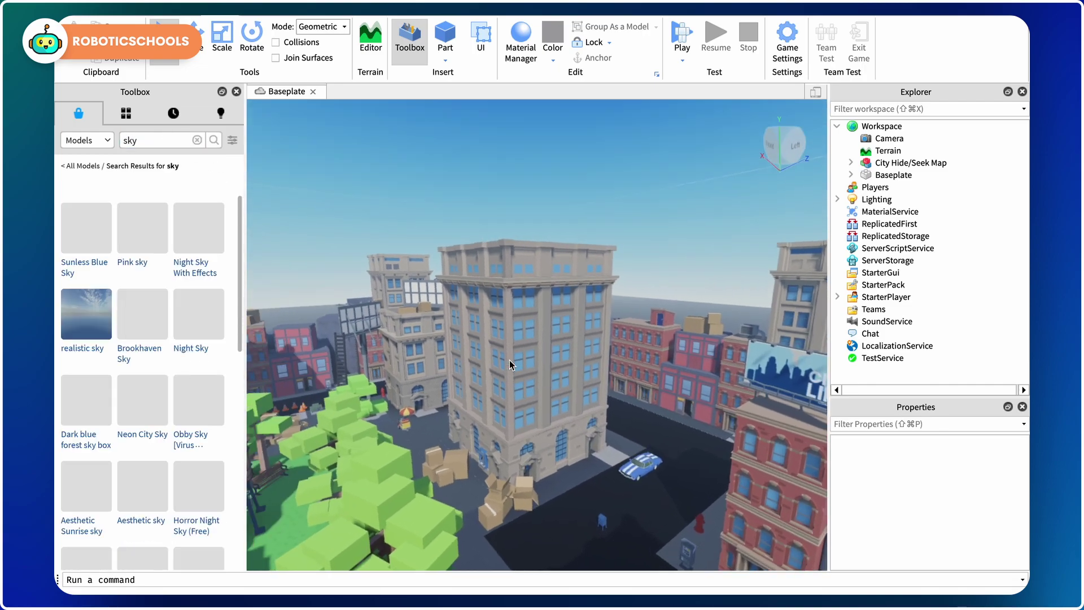
pyautogui.scroll(-5, 133, 387)
pyautogui.moveTo(134, 376)
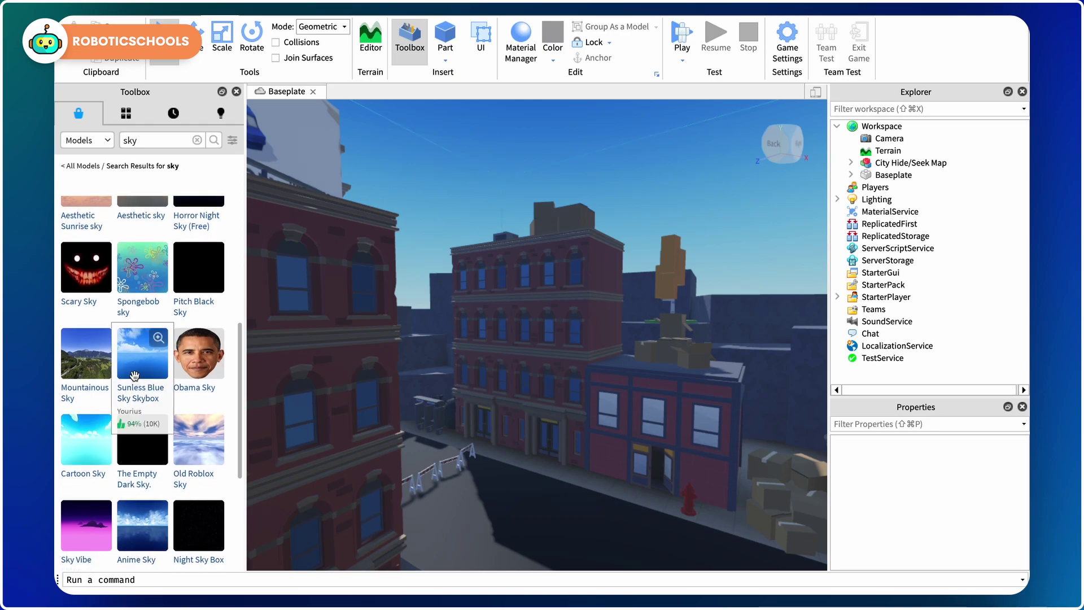
pyautogui.click(136, 365)
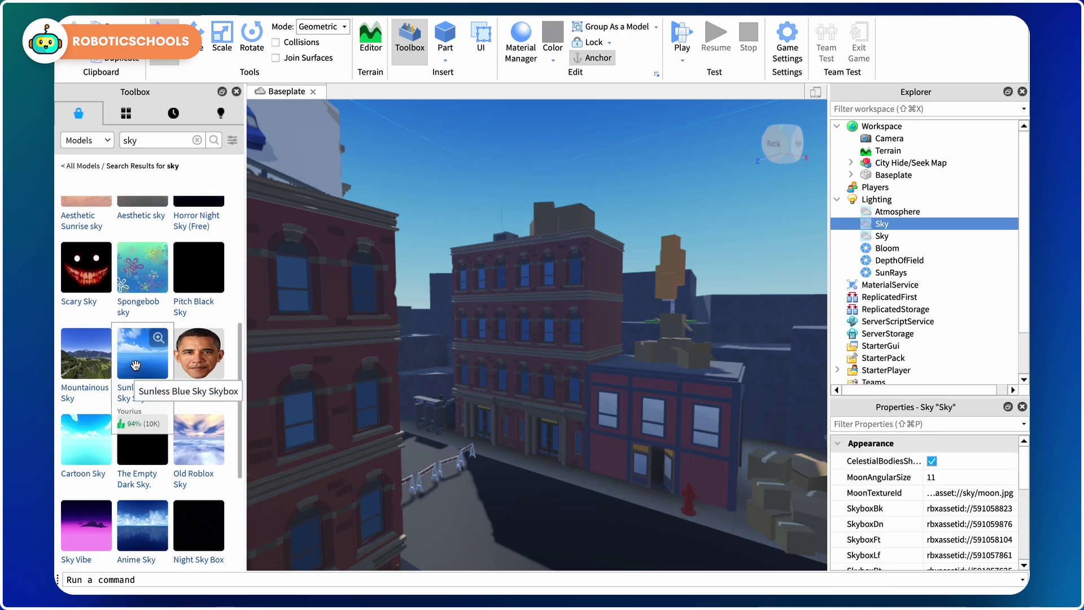
pyautogui.moveTo(520, 407); pyautogui.dragTo(521, 407, button='right')
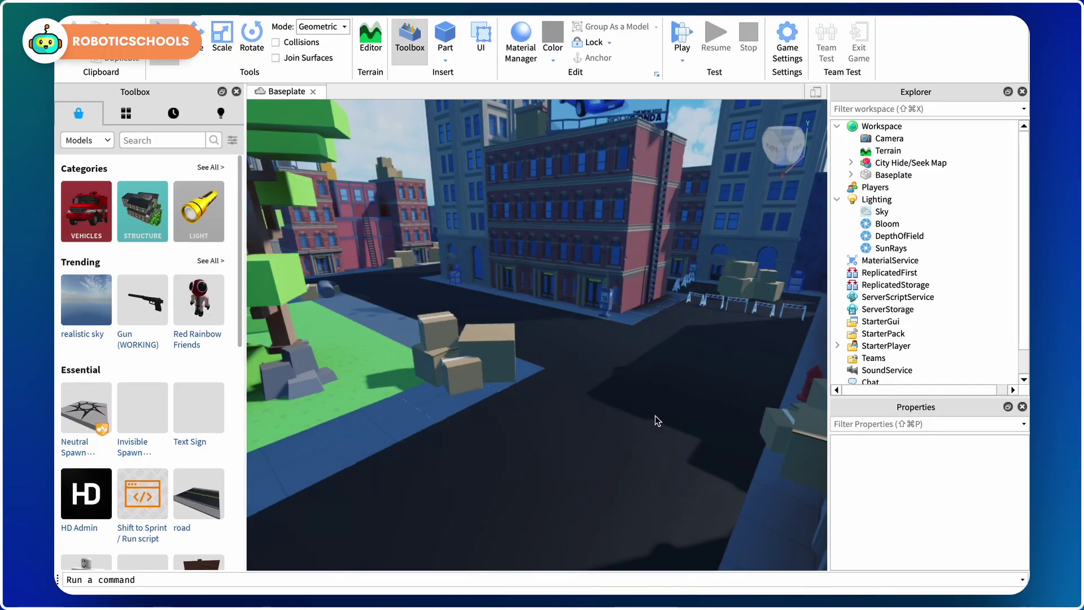
# Step: Place three Invisible Spawn models at separate spots around the city map, including the road by the red brick building
pyautogui.moveTo(136, 412); pyautogui.dragTo(632, 391)
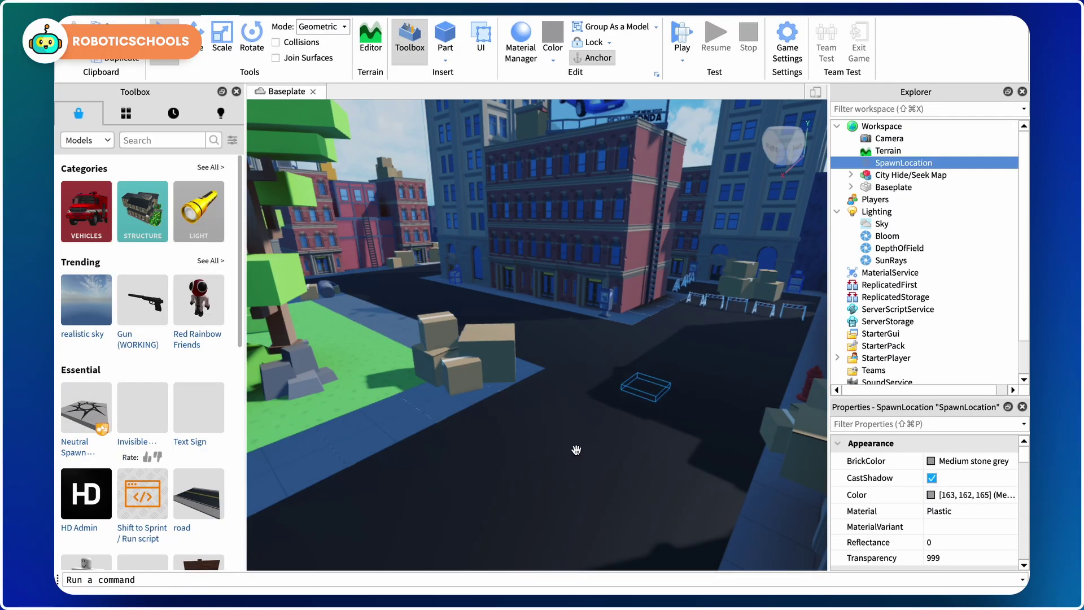
pyautogui.scroll(-5, 576, 450)
pyautogui.moveTo(510, 452); pyautogui.dragTo(583, 404, button='right')
pyautogui.scroll(-6, 583, 405)
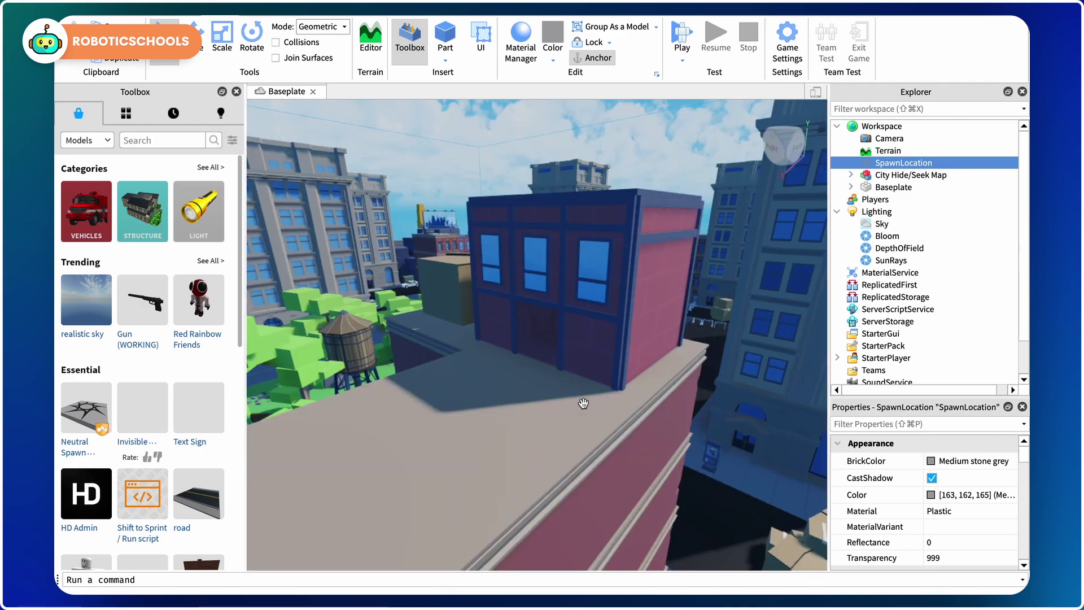
pyautogui.scroll(-4, 583, 404)
pyautogui.moveTo(661, 506); pyautogui.dragTo(532, 547, button='middle')
pyautogui.moveTo(405, 409)
pyautogui.mouseDown(button='middle')
pyautogui.moveTo(501, 511)
pyautogui.moveTo(530, 492)
pyautogui.mouseUp(button='middle')
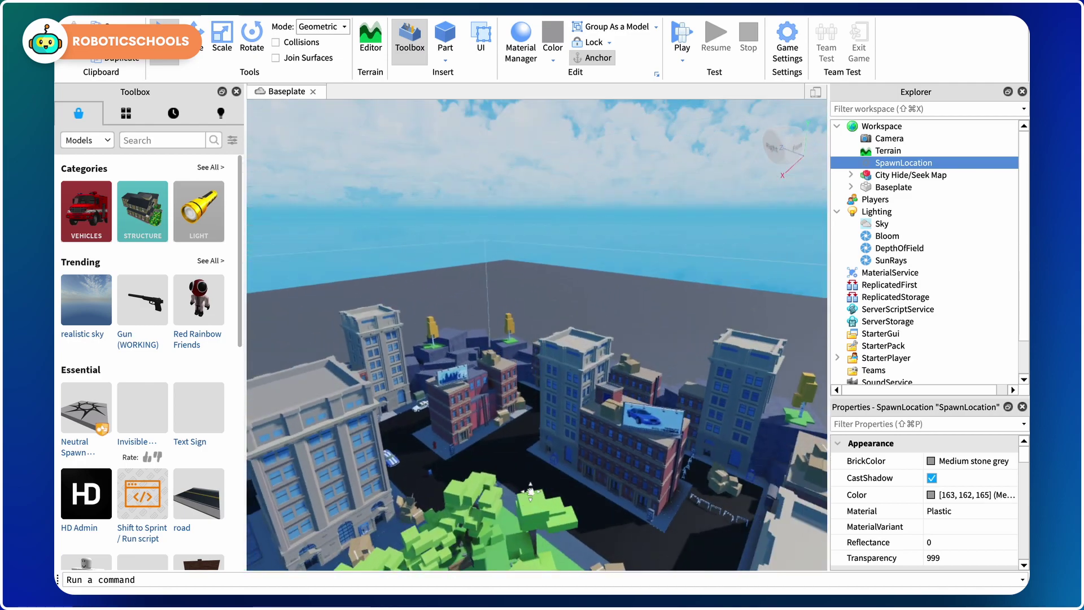
pyautogui.scroll(10, 498, 469)
pyautogui.moveTo(499, 469); pyautogui.dragTo(511, 450)
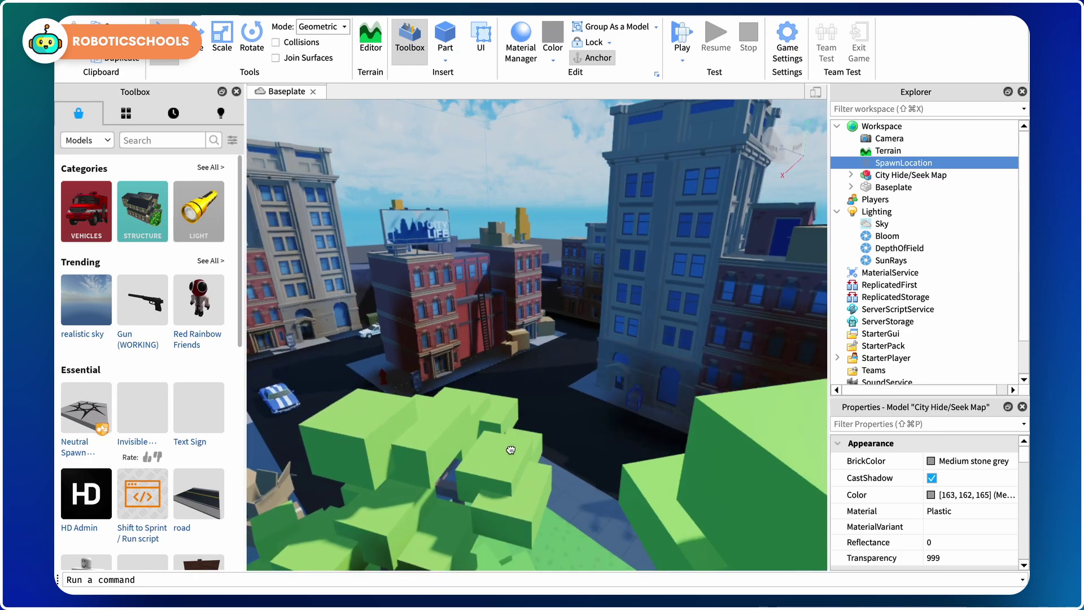
pyautogui.scroll(-6, 545, 462)
pyautogui.moveTo(138, 424); pyautogui.dragTo(515, 503)
pyautogui.moveTo(328, 421); pyautogui.dragTo(361, 424)
# Step: Place a fourth Invisible Spawn model on the pavement beside the umbrella food cart near the park
pyautogui.scroll(-5, 547, 479)
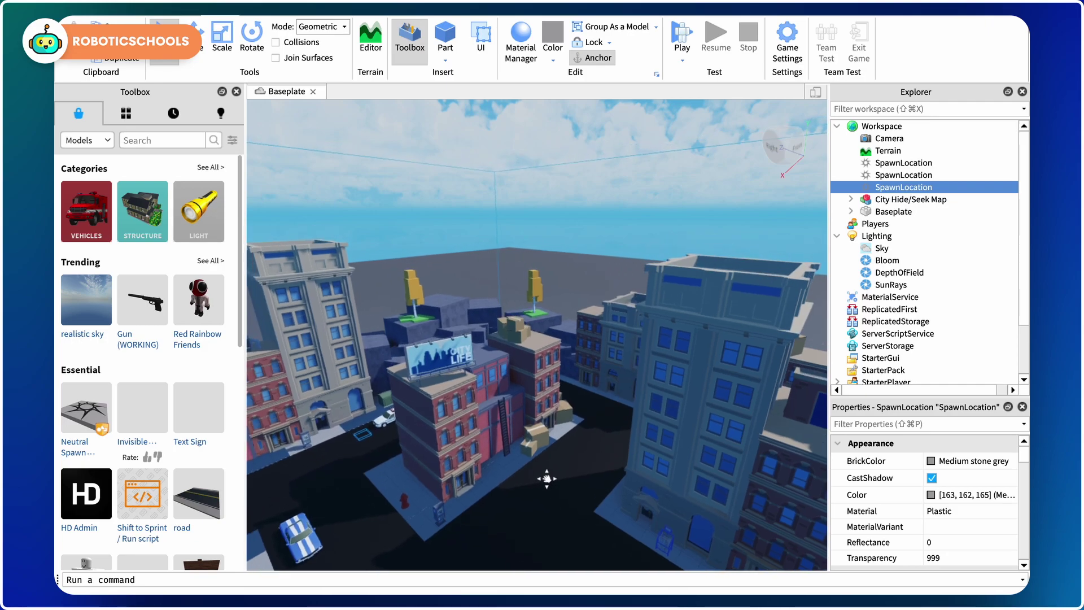
pyautogui.moveTo(547, 480); pyautogui.dragTo(634, 503, button='right')
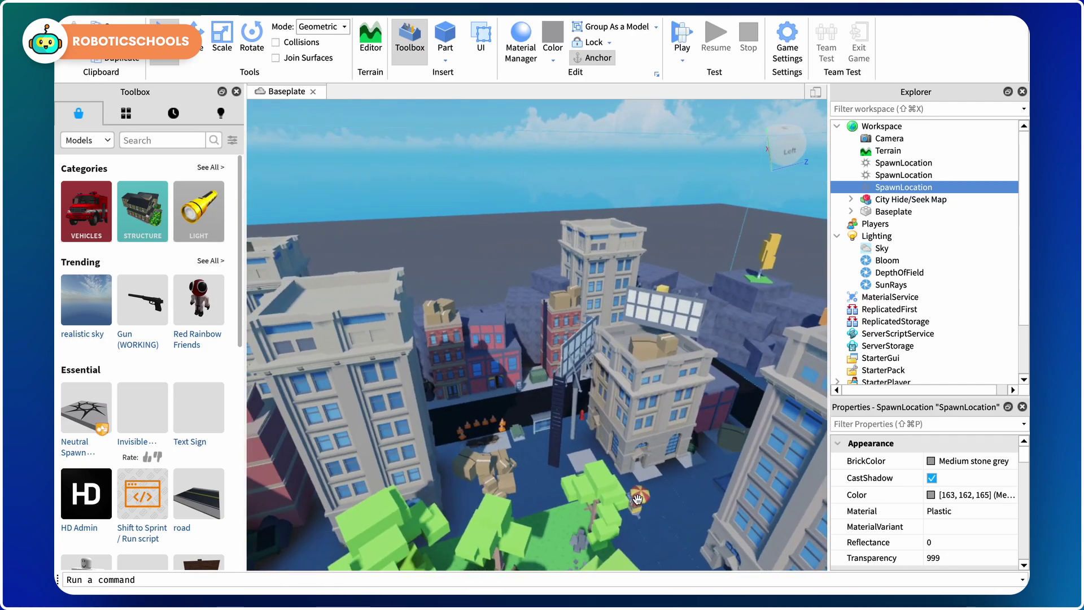
pyautogui.moveTo(635, 503); pyautogui.dragTo(563, 481, button='middle')
pyautogui.moveTo(129, 425); pyautogui.dragTo(599, 492)
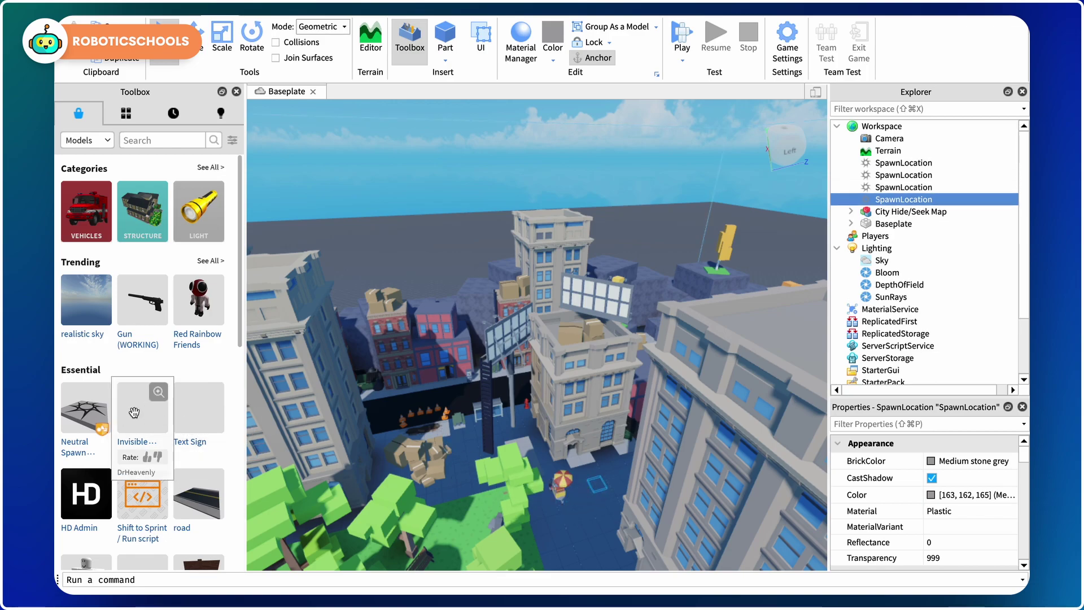
# Step: Play-test the place and walk the character around the food cart and park to check the spawn location
pyautogui.moveTo(731, 33)
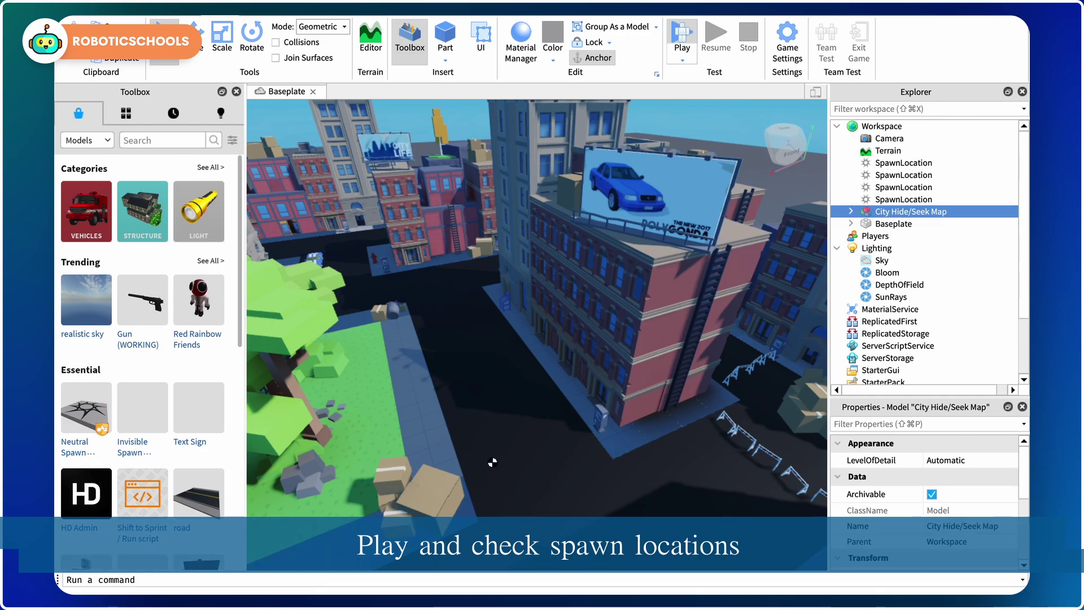
pyautogui.press('F5')
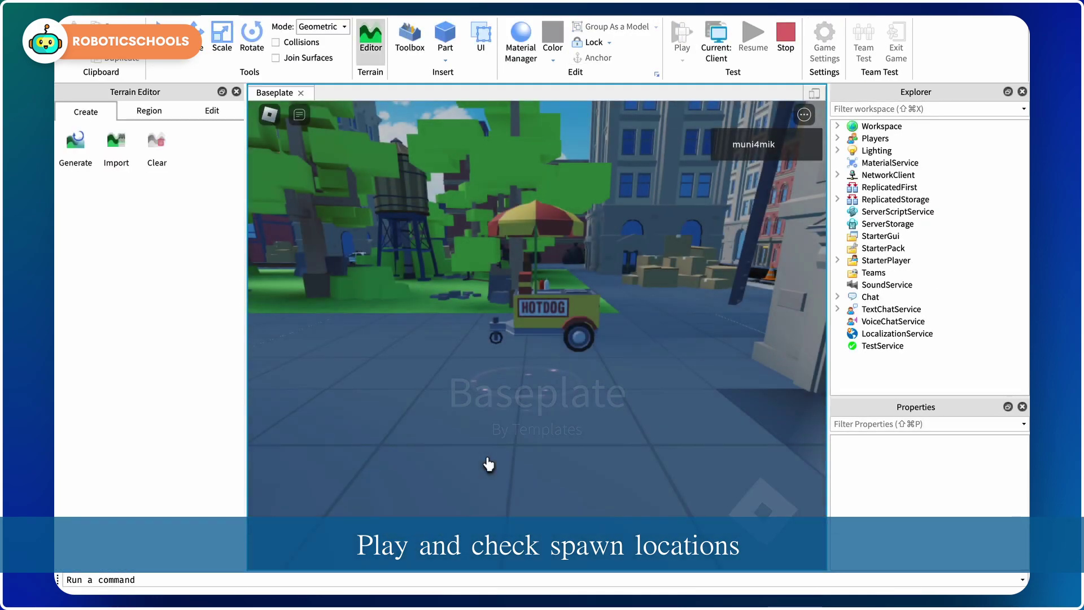
pyautogui.press('Left')
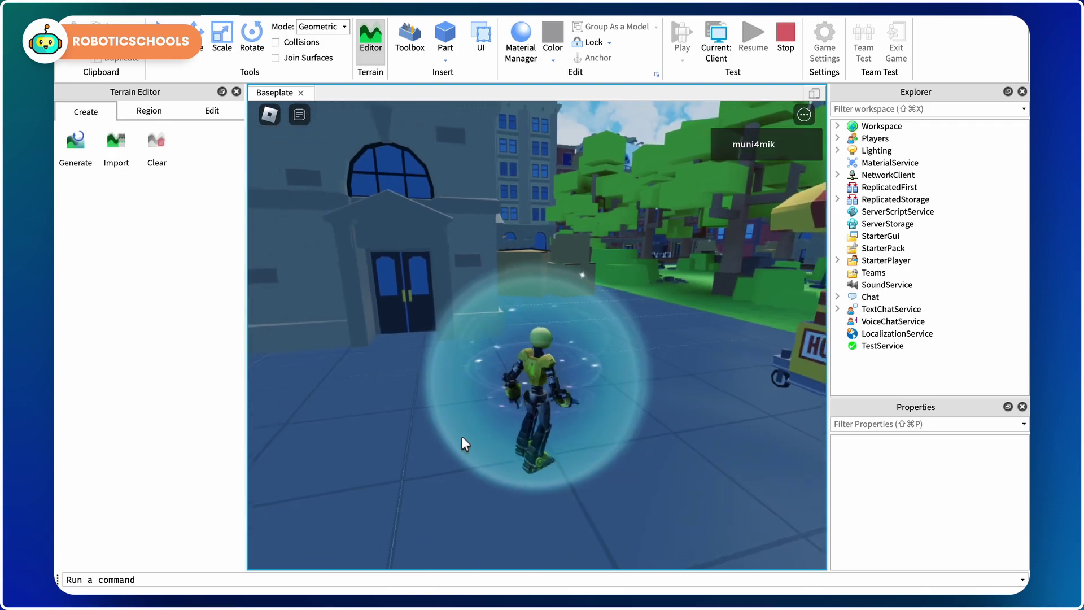
pyautogui.press('Up')
pyautogui.press('Up')
pyautogui.press('Left')
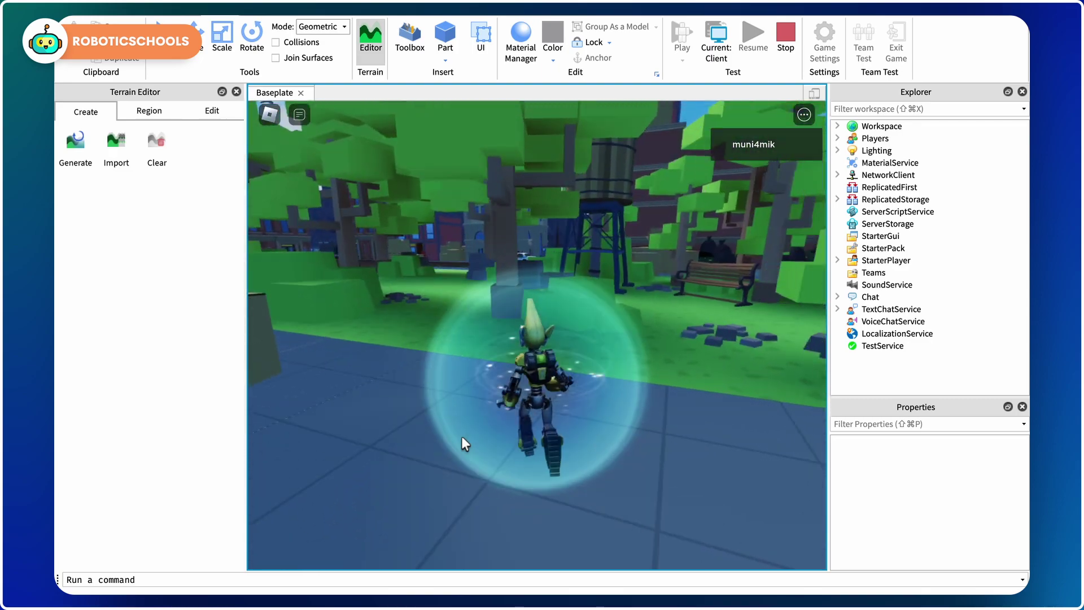
pyautogui.press('Left')
pyautogui.press('Down')
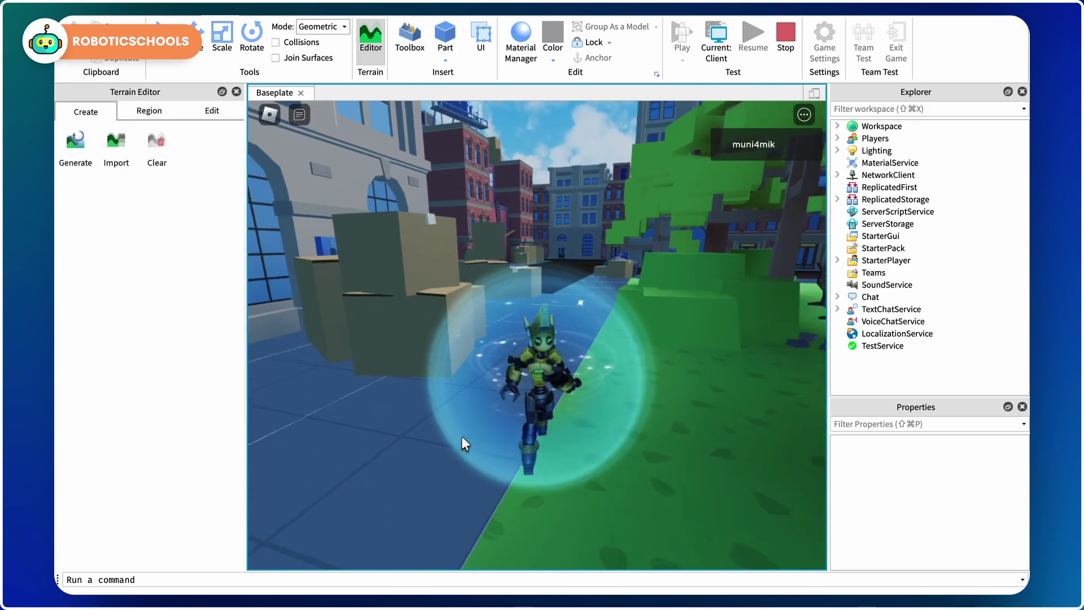
pyautogui.press('Left')
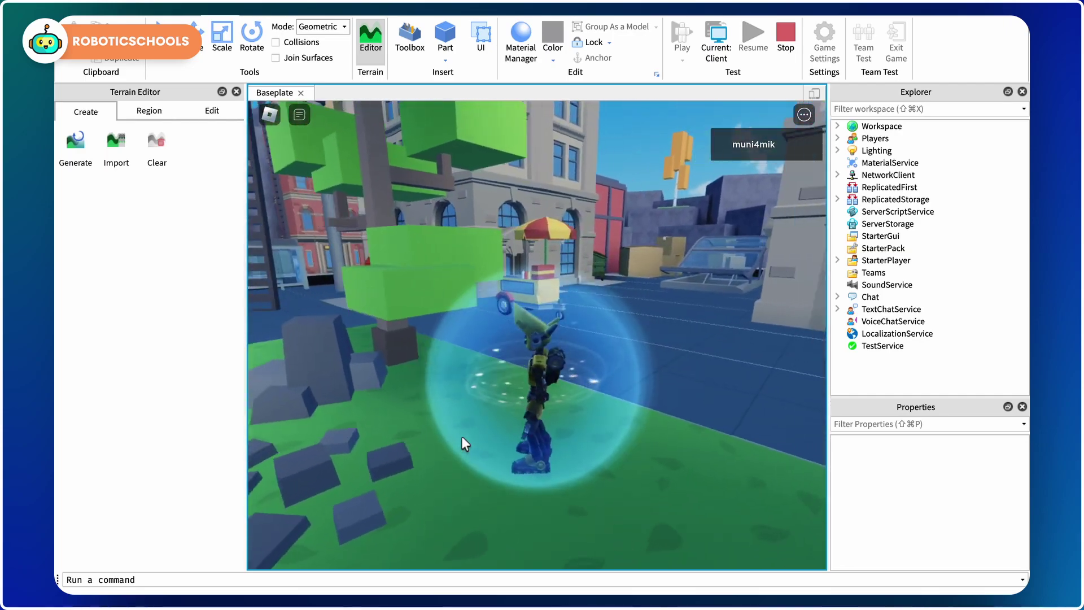
pyautogui.press('Right')
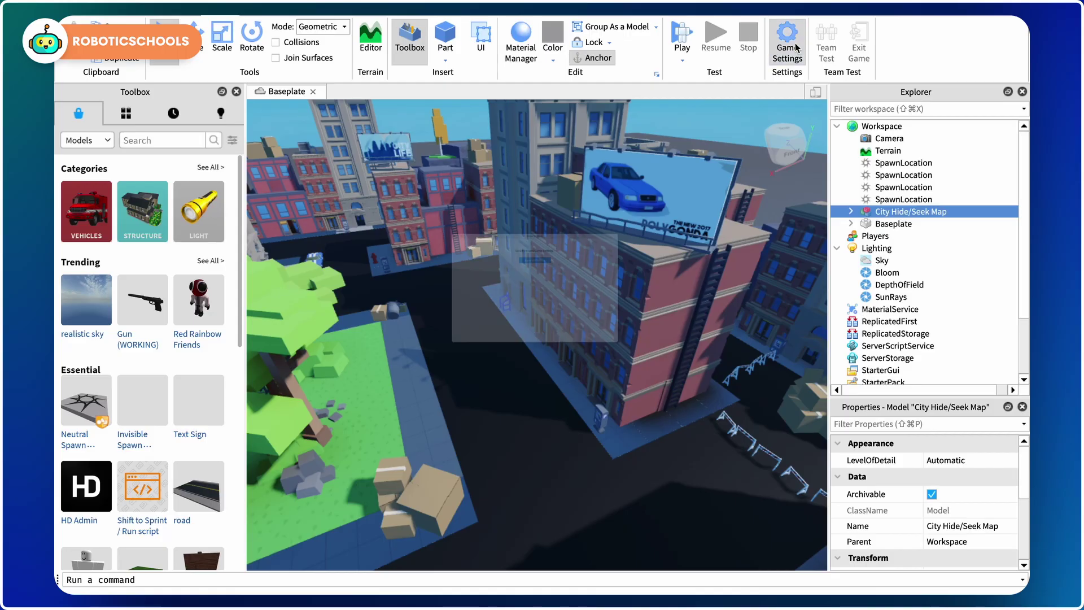
# Step: Save the game to the cloud under the name "FPS - Zombie Shooter" so the game settings can be edited
pyautogui.click(789, 62)
pyautogui.click(564, 178)
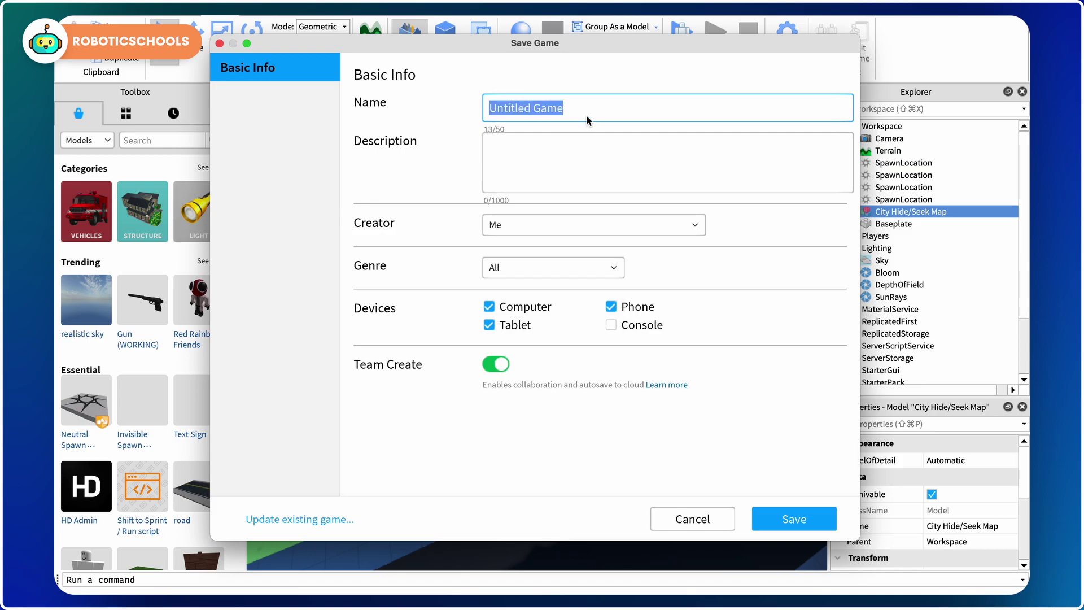
pyautogui.press('BackSpace')
pyautogui.write('FPS - Zombie Shooter')
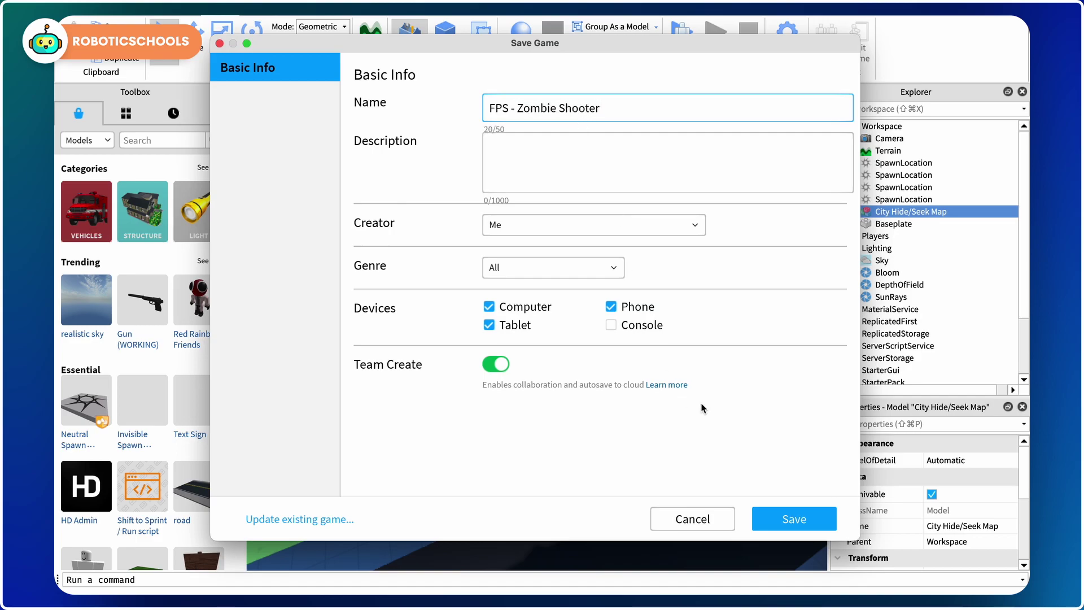
pyautogui.click(802, 519)
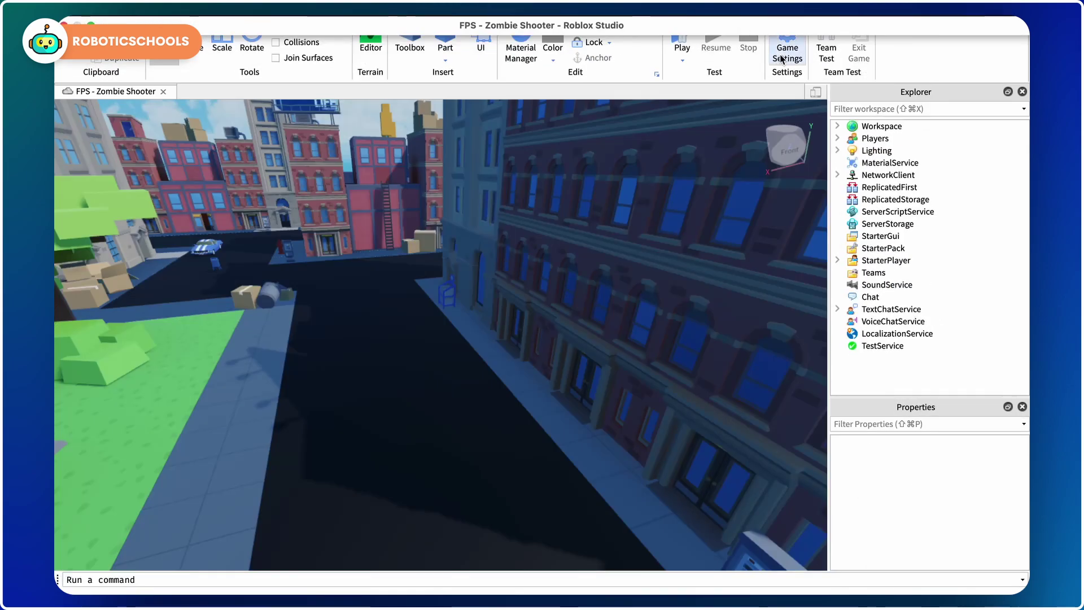
# Step: Set the player's walk speed to 30 in the world settings of the game and save
pyautogui.click(787, 54)
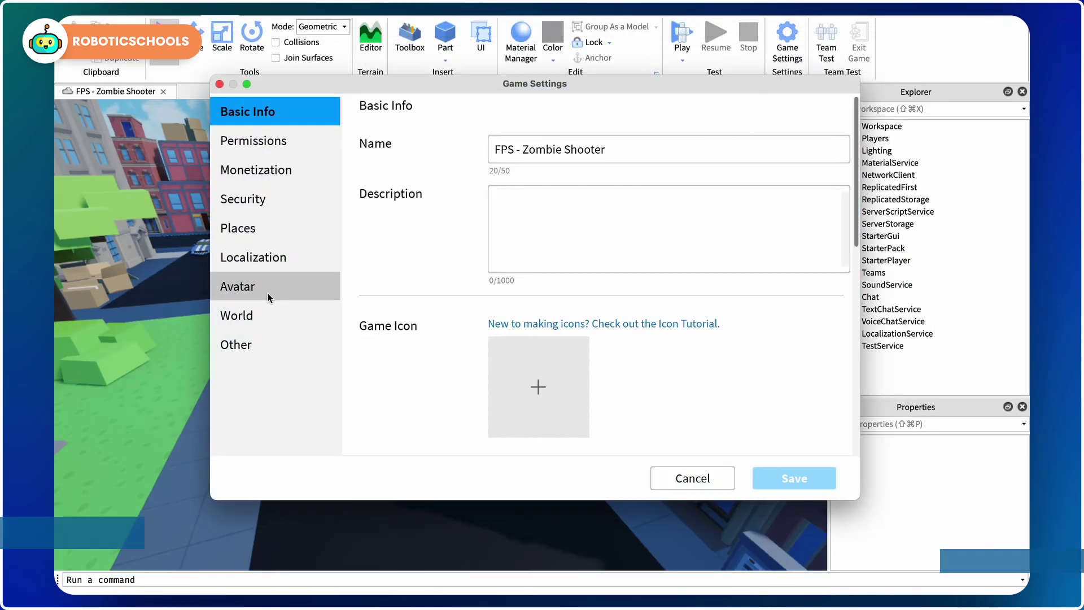
pyautogui.click(282, 314)
pyautogui.scroll(-5, 467, 317)
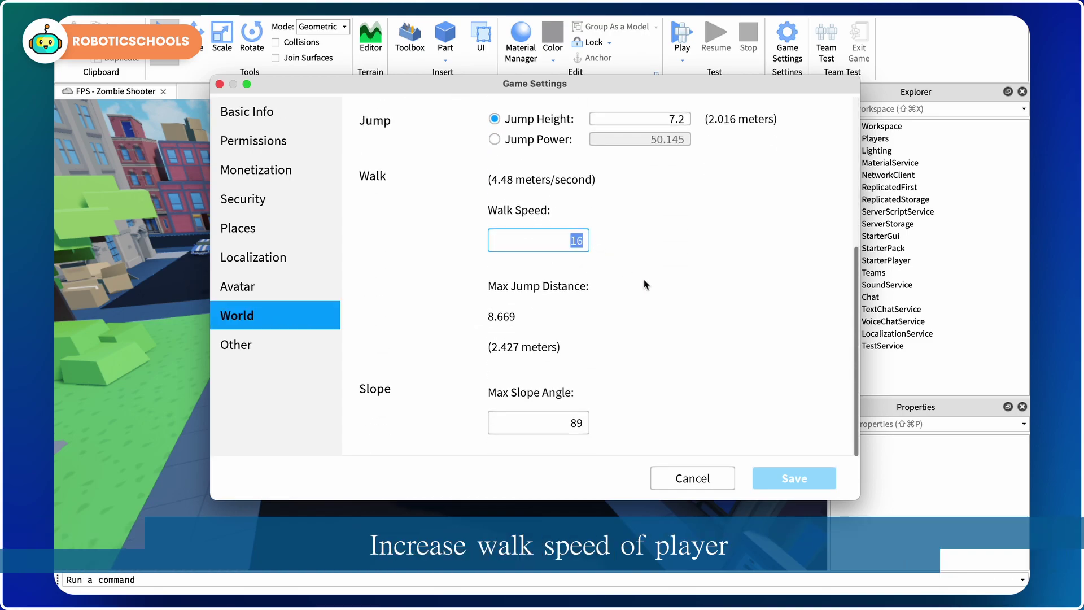
pyautogui.write('30')
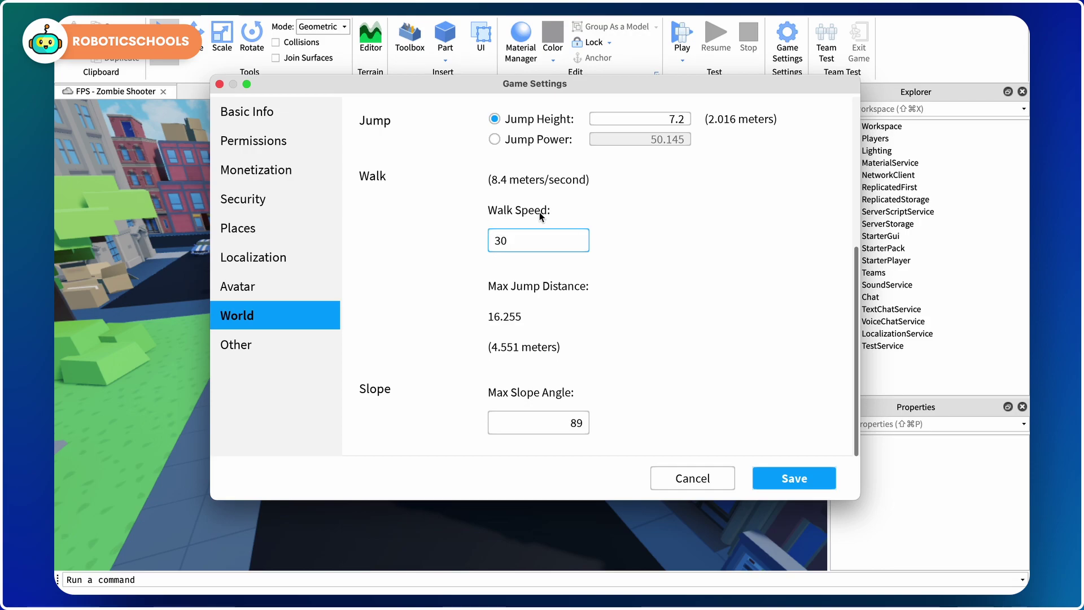
pyautogui.click(782, 487)
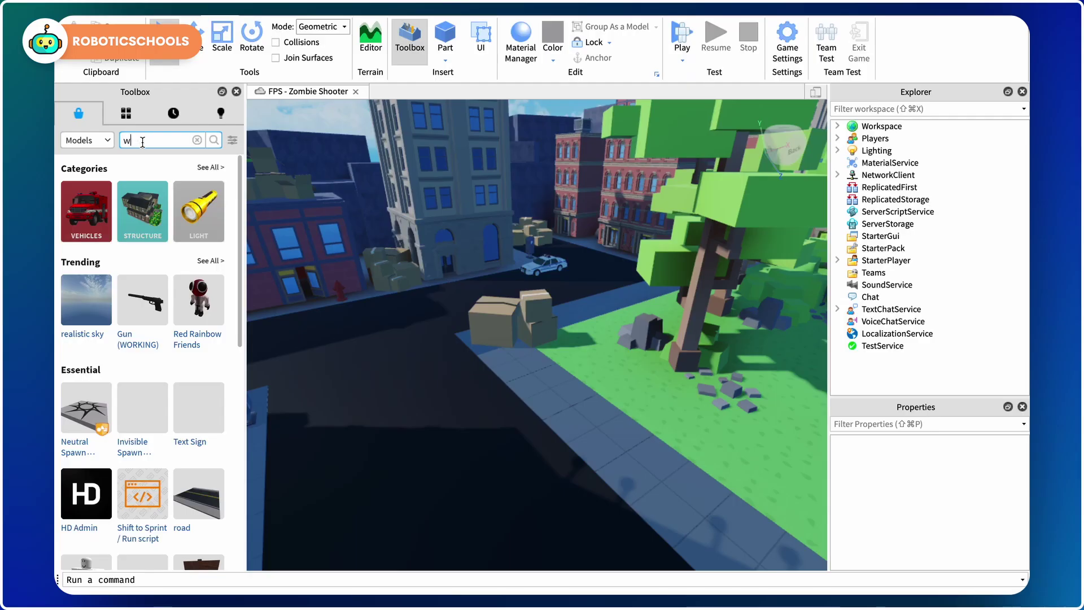
# Step: Search the Toolbox models for "wb guns" and add WB Guns Pack 1 to the StarterPack
pyautogui.write('b guns')
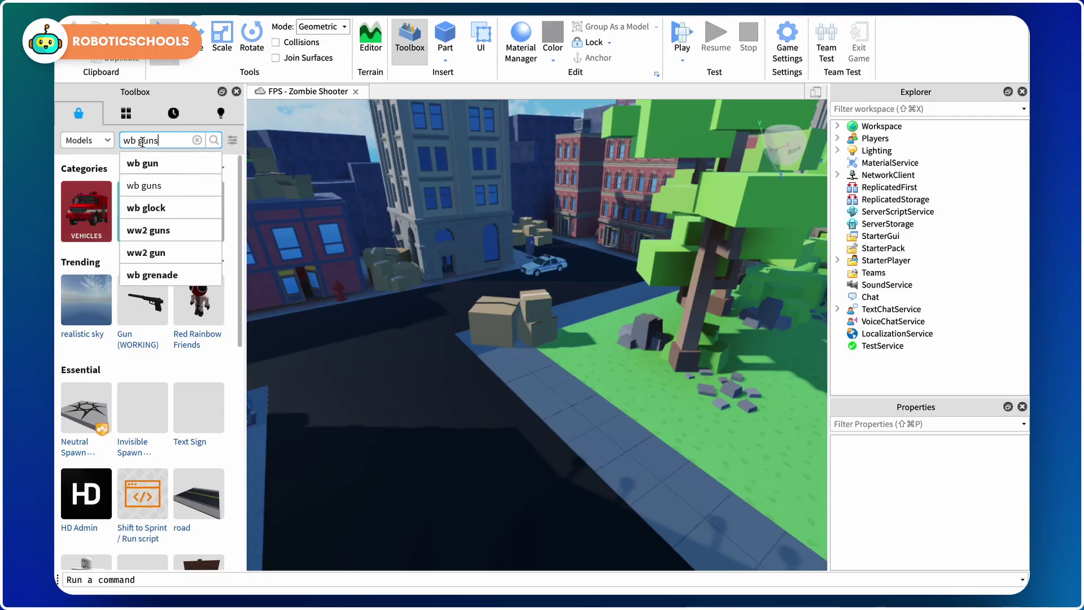
pyautogui.press('Return')
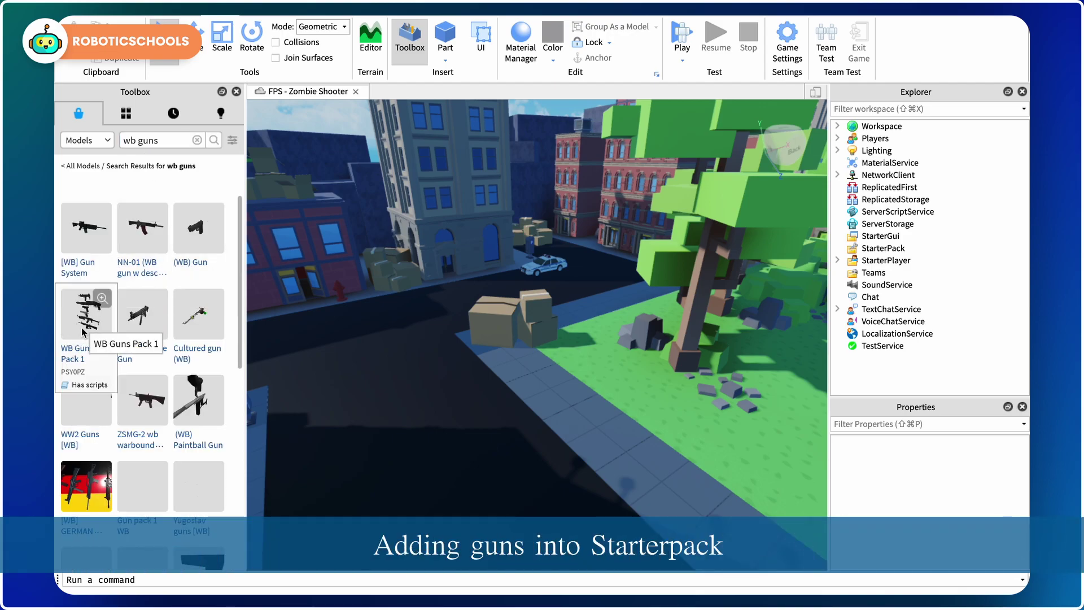
pyautogui.click(83, 331)
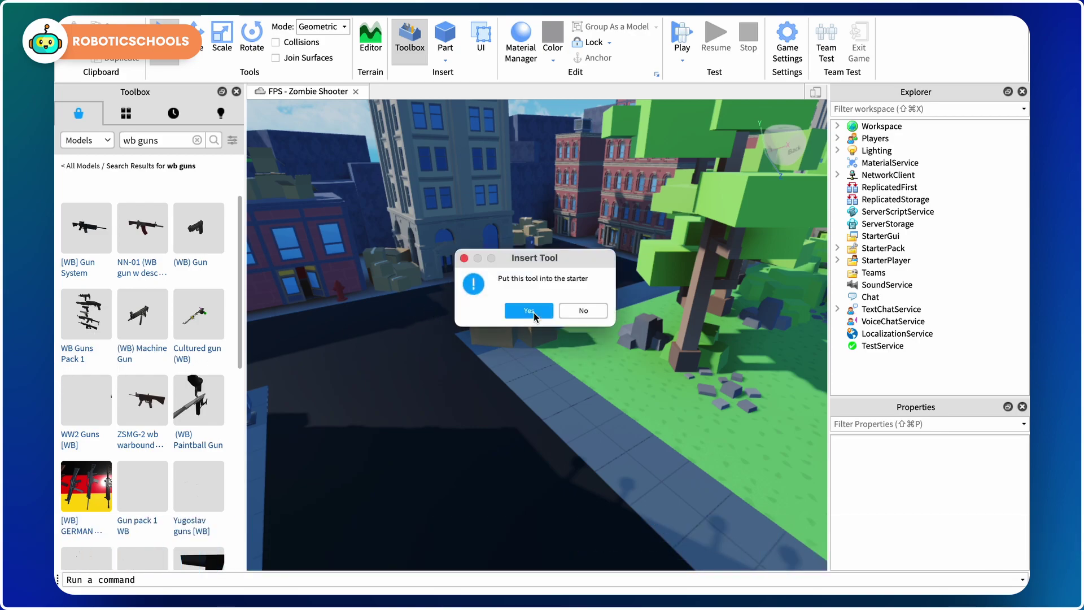
pyautogui.click(534, 313)
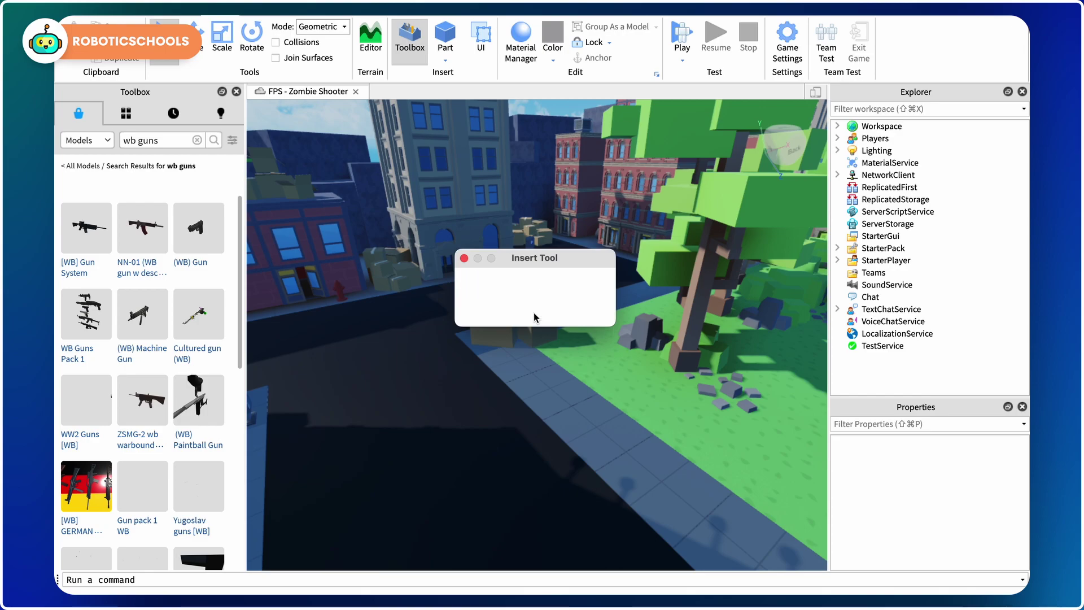
pyautogui.click(534, 314)
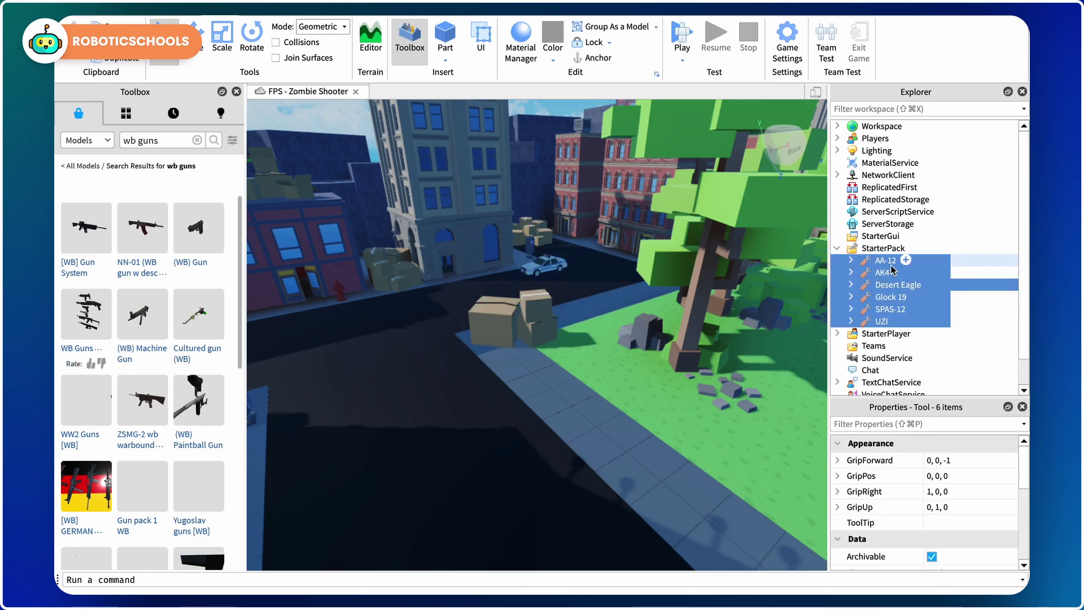
pyautogui.click(875, 248)
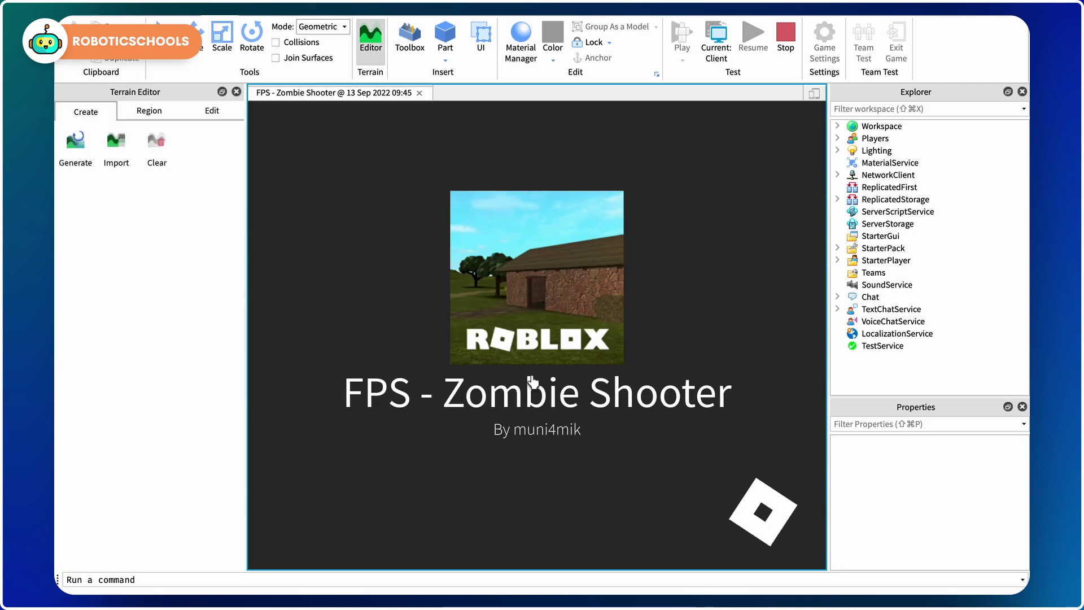
# Step: Play-test the place, walking along the street and equipping the guns in slots 1 to 5, and stop the test
pyautogui.press('1')
pyautogui.press('w')
pyautogui.press('1')
pyautogui.press('1')
pyautogui.press('2')
pyautogui.press('3')
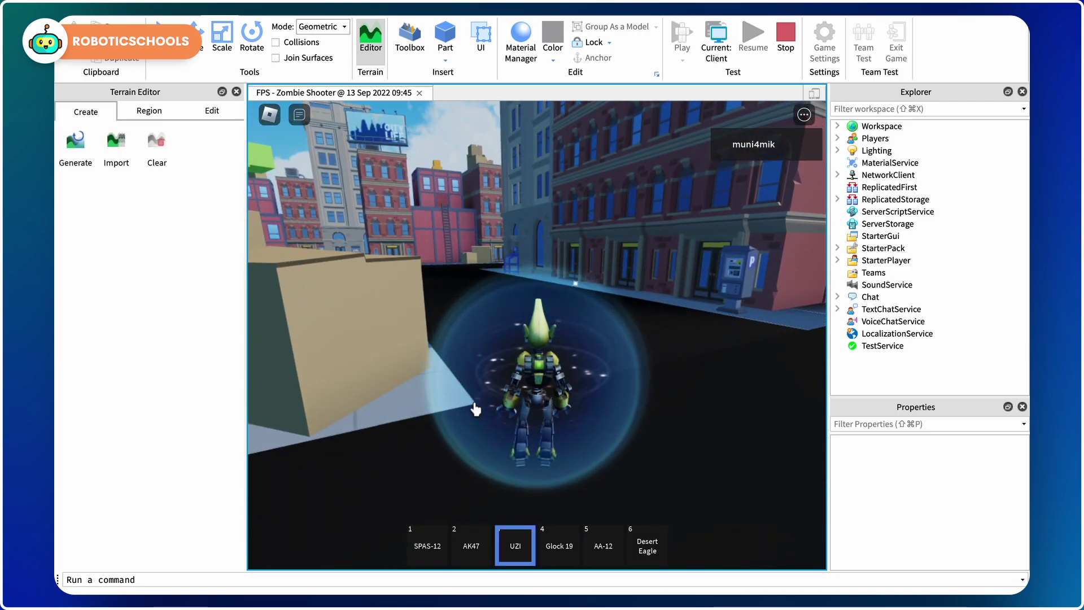
pyautogui.press('4')
pyautogui.press('w')
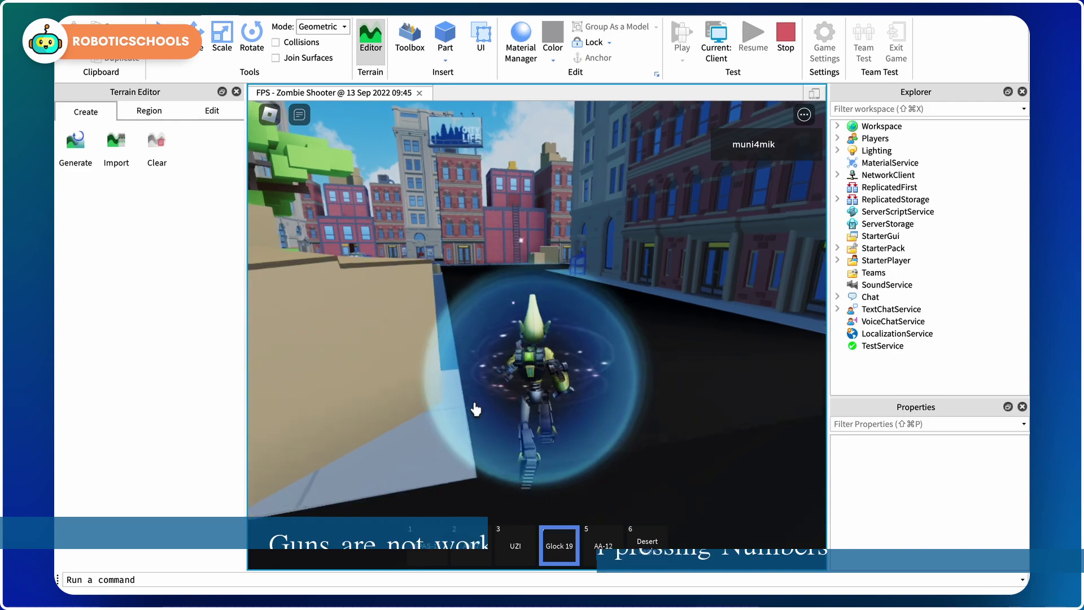
pyautogui.press('5')
pyautogui.press('1')
pyautogui.press('2')
pyautogui.press('3')
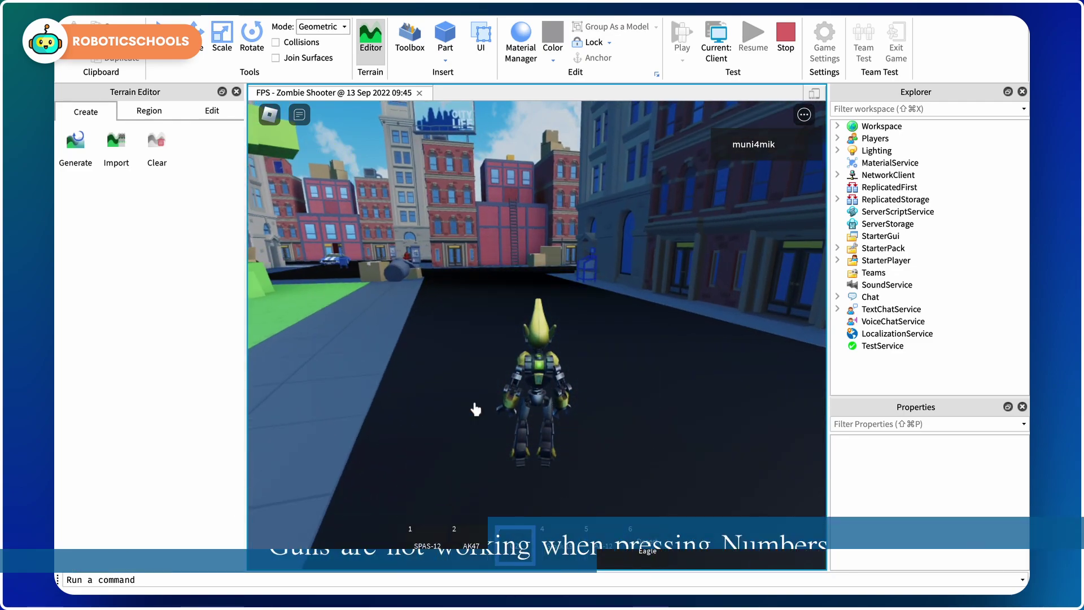
pyautogui.click(785, 41)
# Step: Set the game's avatar type to R6 in the avatar settings and save
pyautogui.click(793, 52)
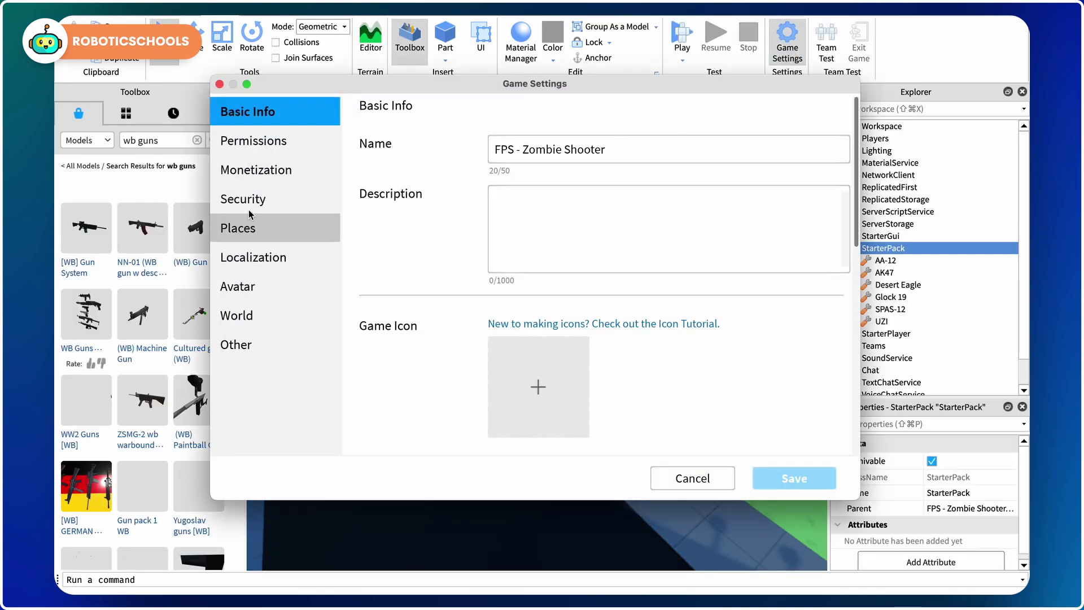
pyautogui.click(256, 289)
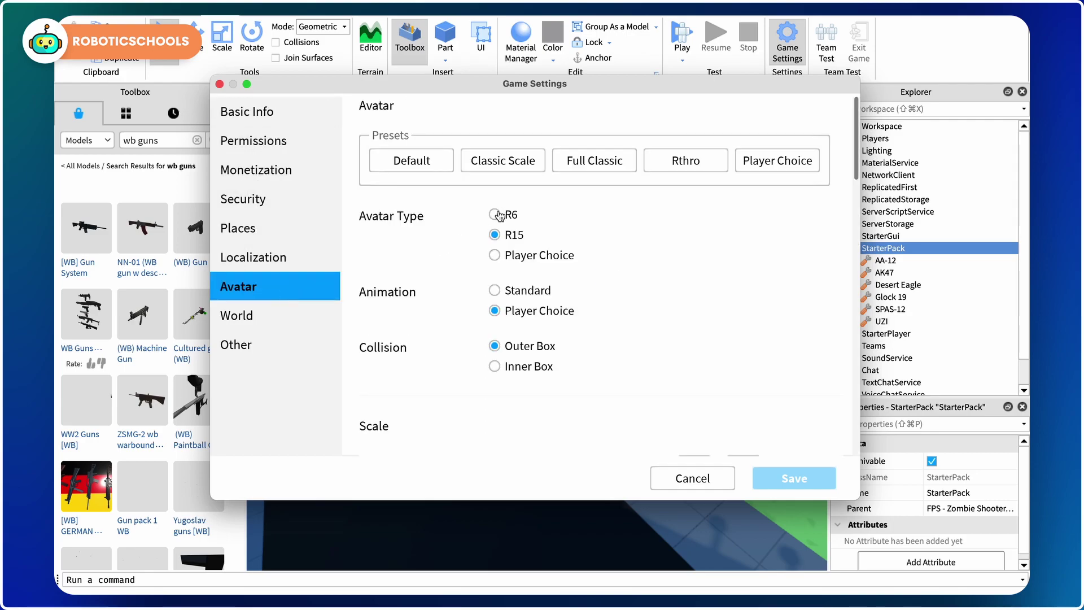
pyautogui.click(495, 214)
pyautogui.click(793, 478)
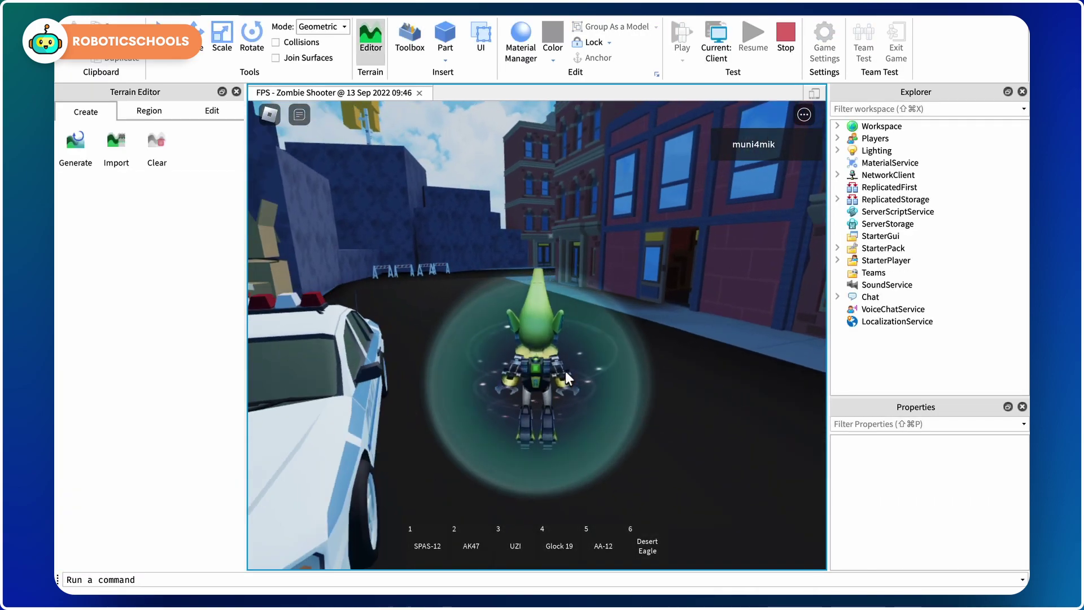
# Step: Play-test with the R6 avatar, equipping the AK47 and SPAS-12 and firing the shotgun while moving around the street
pyautogui.press('2')
pyautogui.press('w')
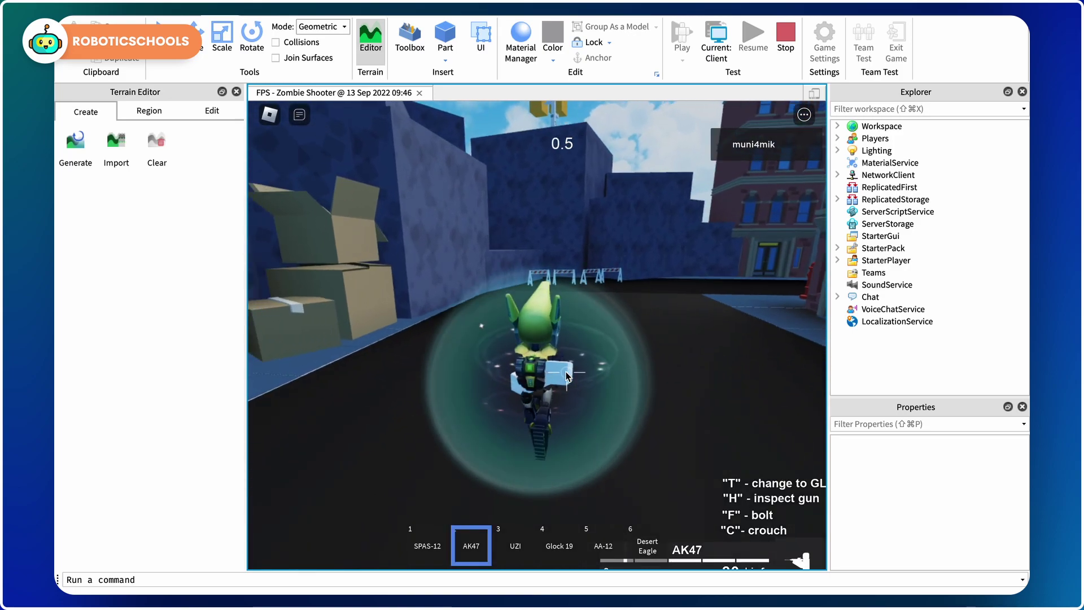
pyautogui.moveTo(637, 320); pyautogui.dragTo(639, 319, button='right')
pyautogui.press('1')
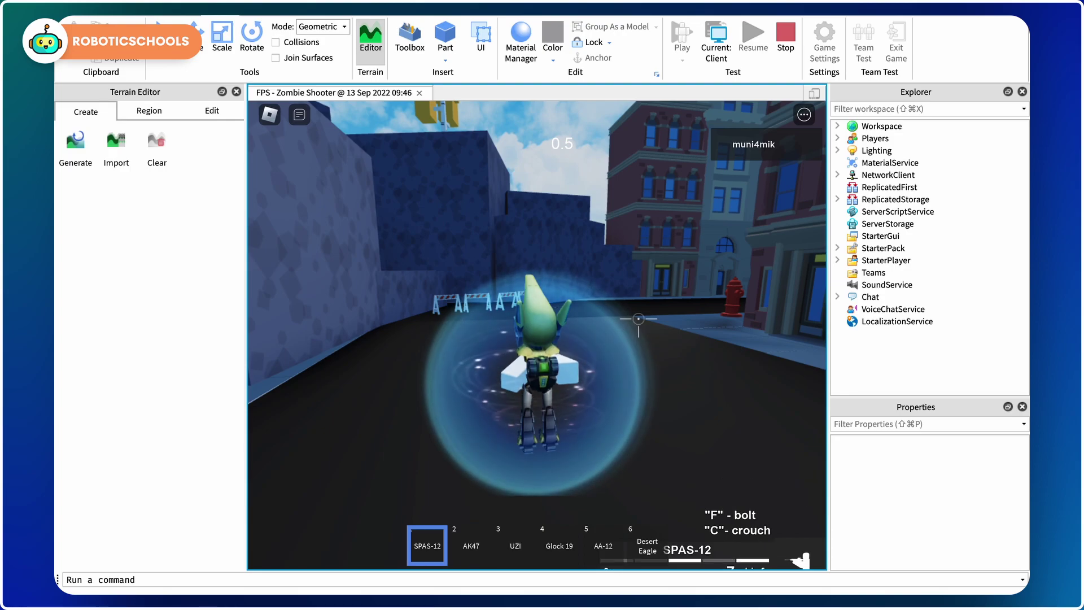
pyautogui.click(656, 345)
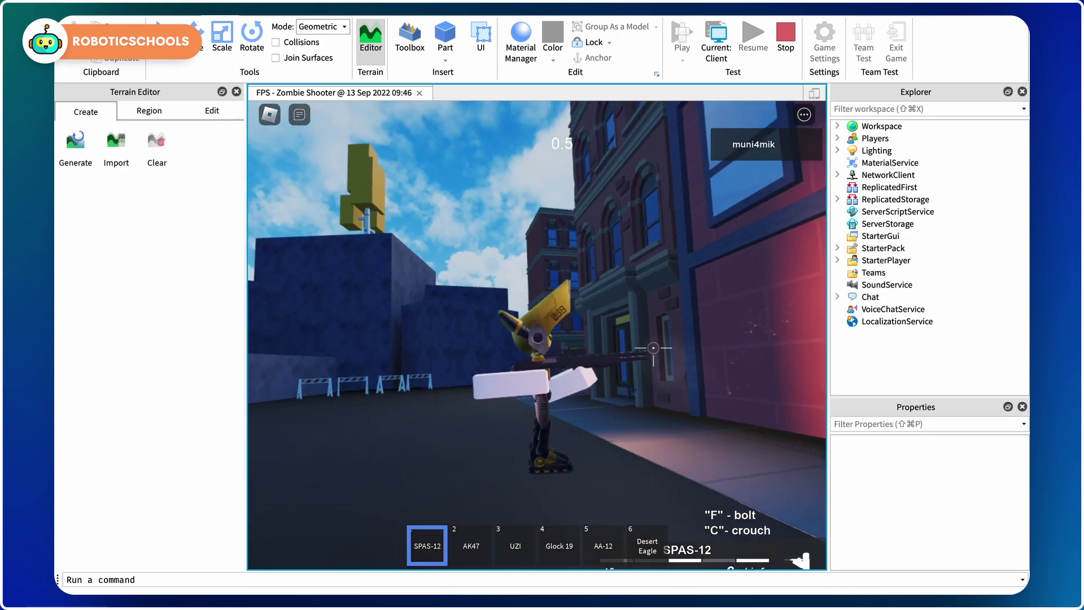
pyautogui.press('a')
pyautogui.click(415, 395)
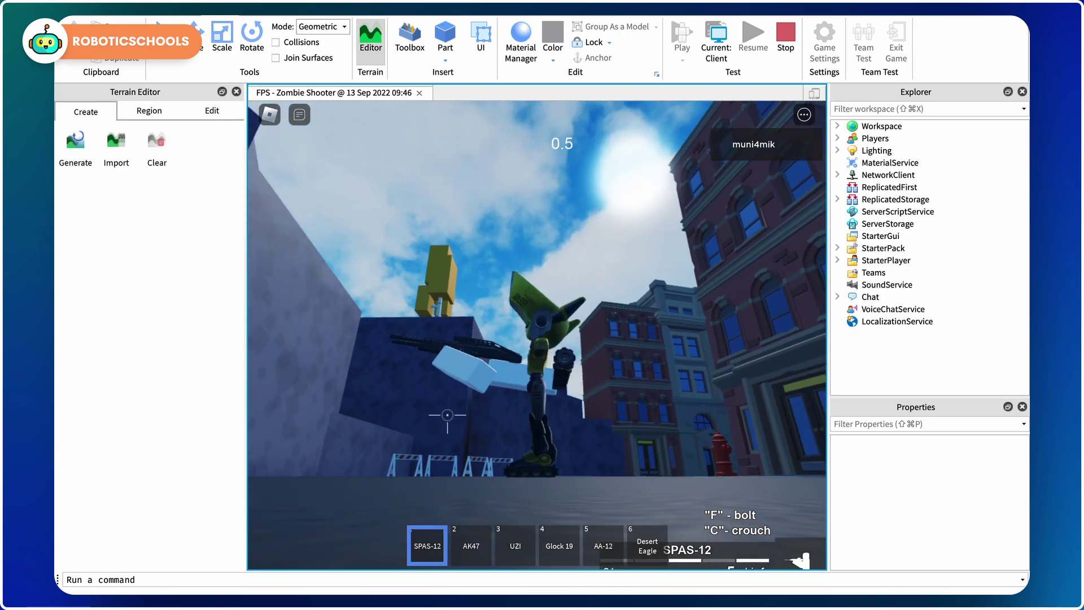
pyautogui.press('d')
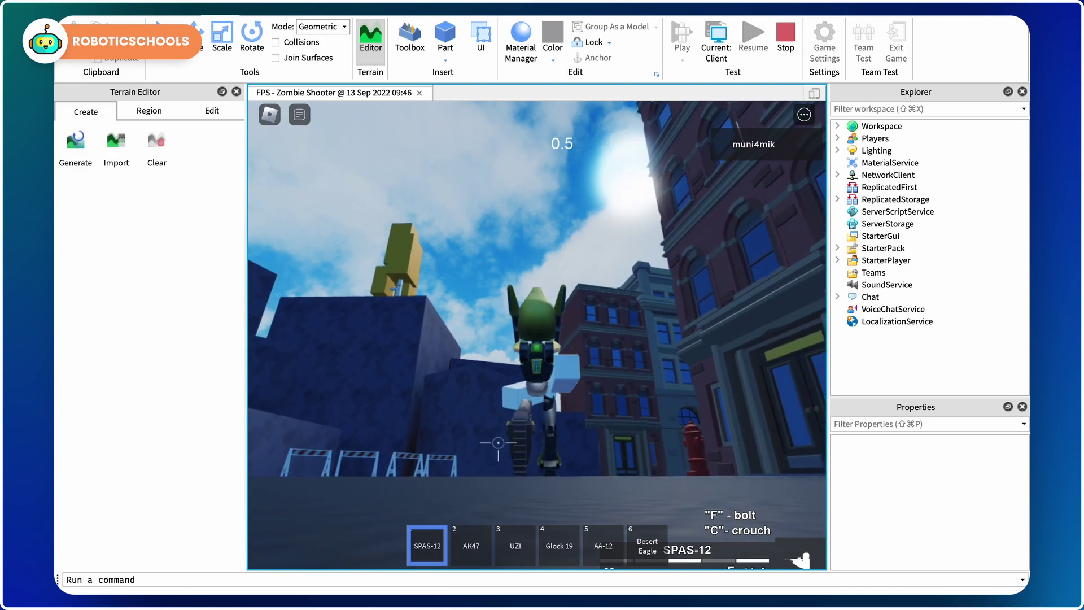
pyautogui.click(499, 450)
pyautogui.click(495, 233)
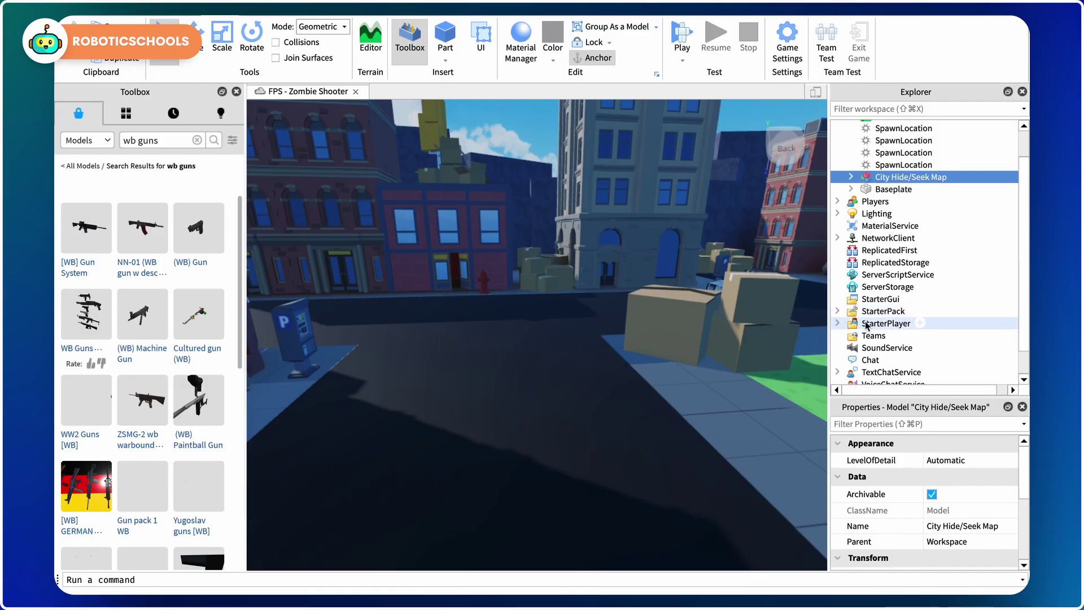
# Step: Set the StarterPlayer's CameraMode to LockFirstPerson
pyautogui.click(886, 324)
pyautogui.scroll(-3, 935, 504)
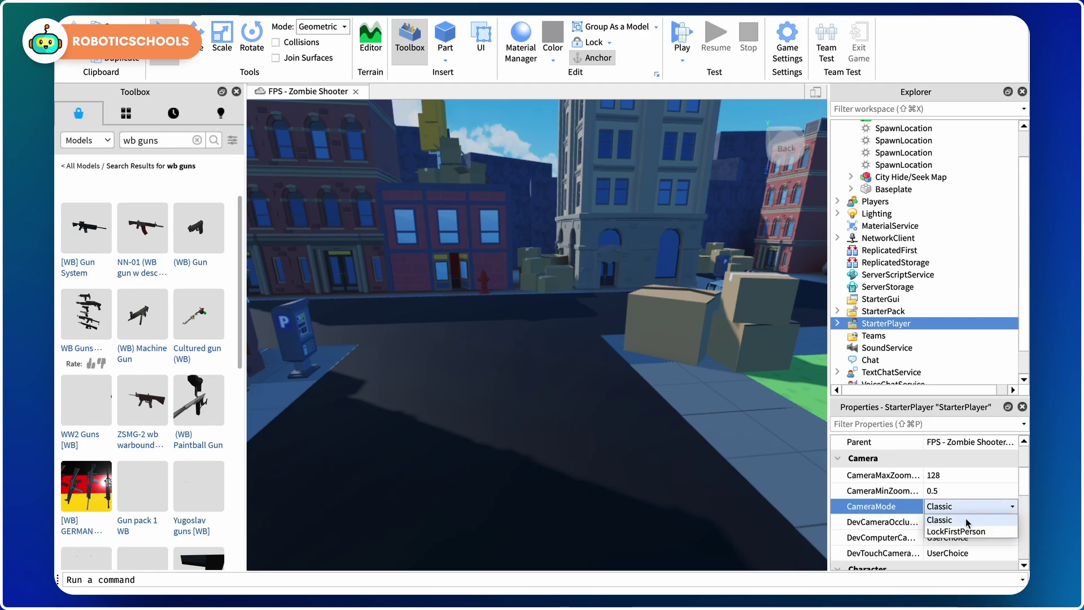
pyautogui.click(713, 432)
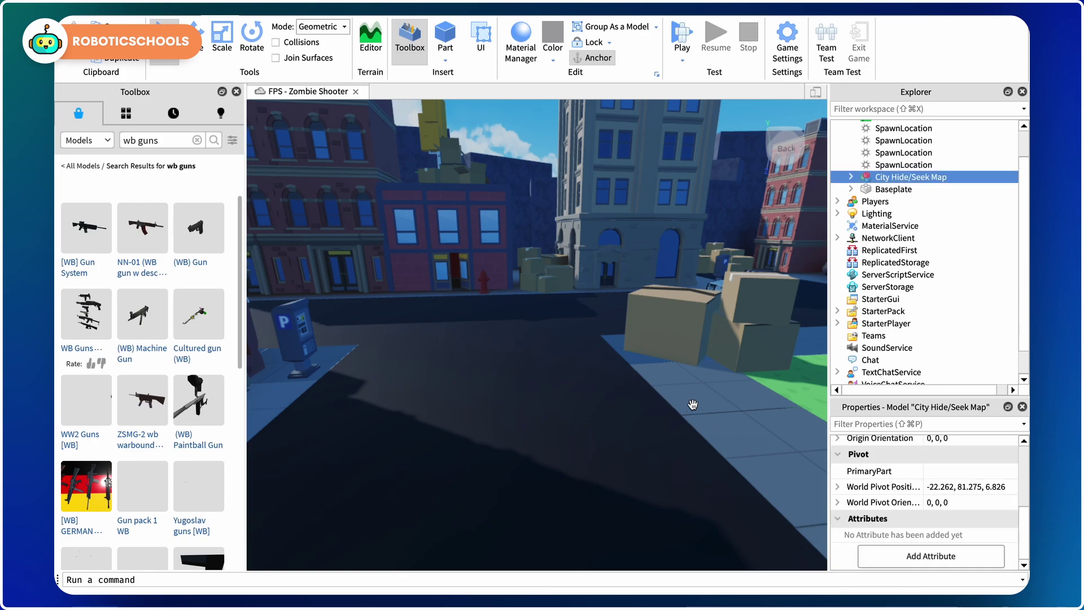
# Step: Play-test in first person, walking down the street while switching between the SPAS-12, AK47, Glock 19, AA-12 and Desert Eagle and firing
pyautogui.press('F5')
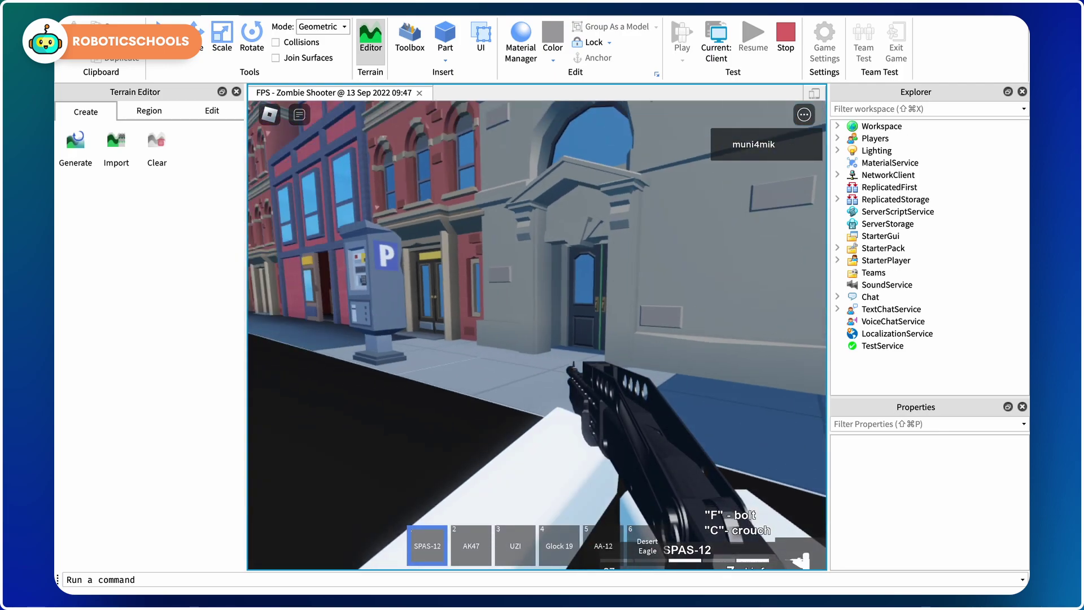
pyautogui.click(537, 336)
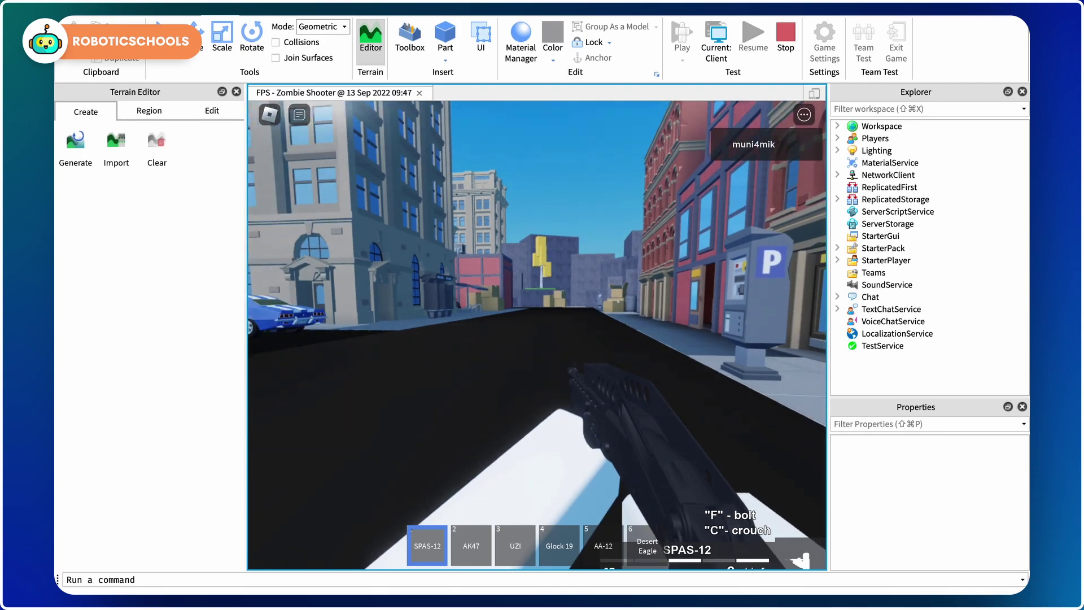
pyautogui.press('2')
pyautogui.click(537, 336)
pyautogui.press('4')
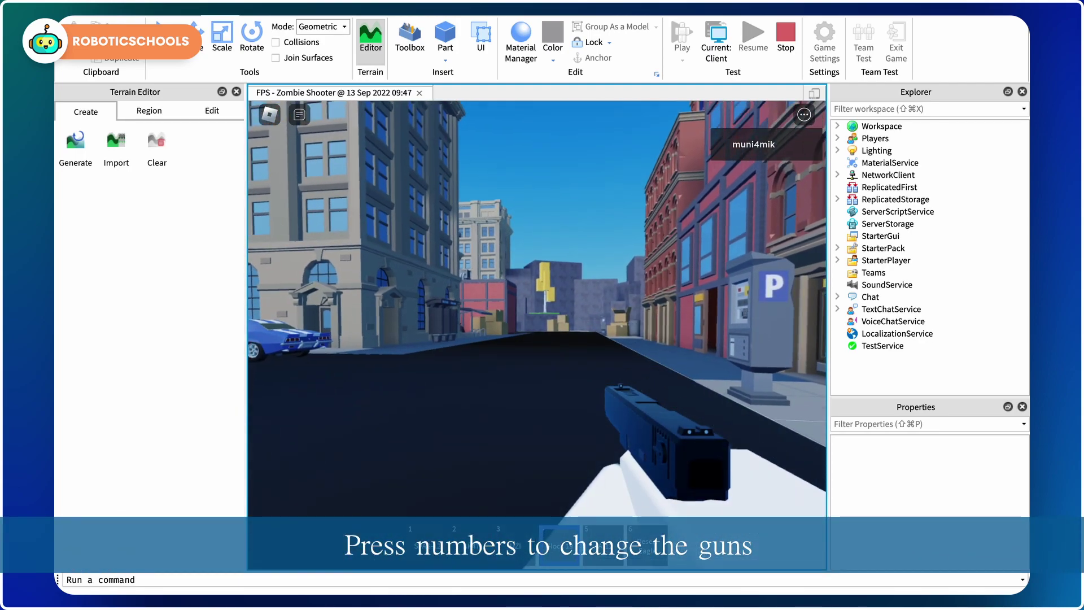
pyautogui.press('5')
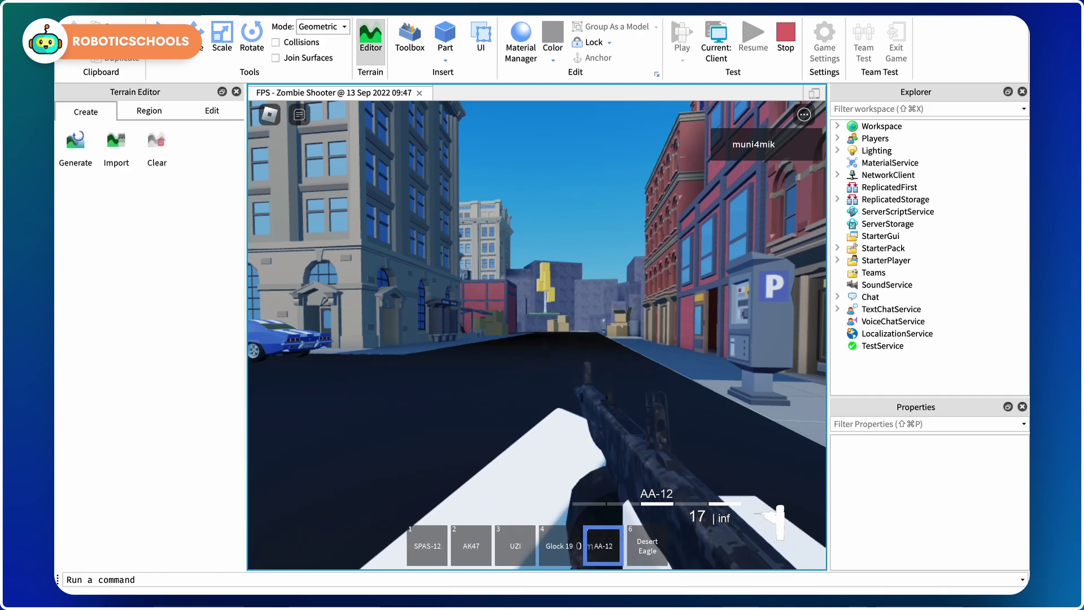
pyautogui.click(537, 335)
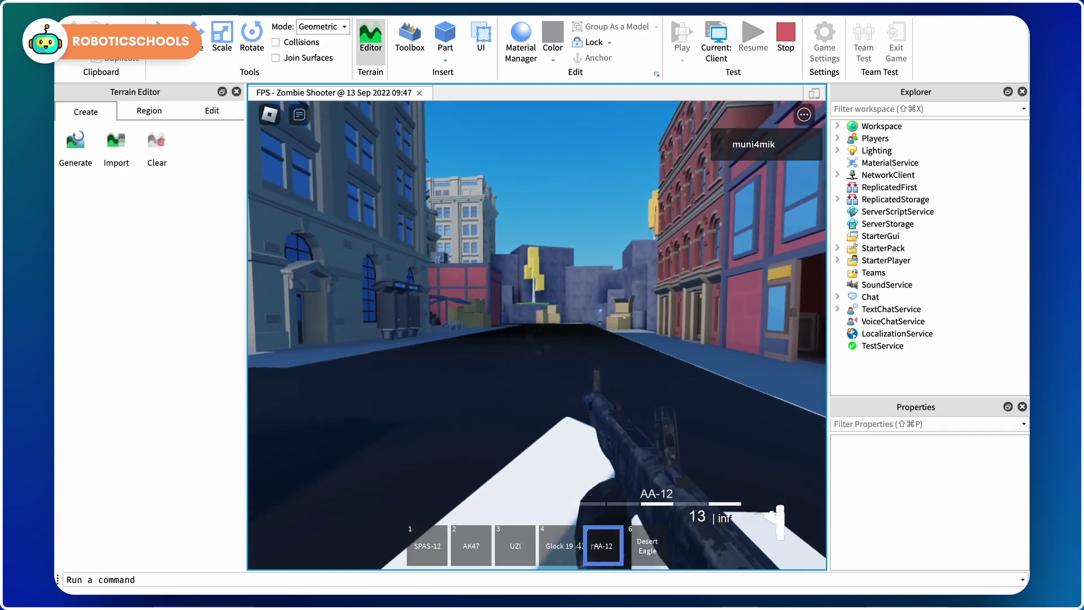
pyautogui.press('w')
pyautogui.click(537, 336)
pyautogui.click(537, 336)
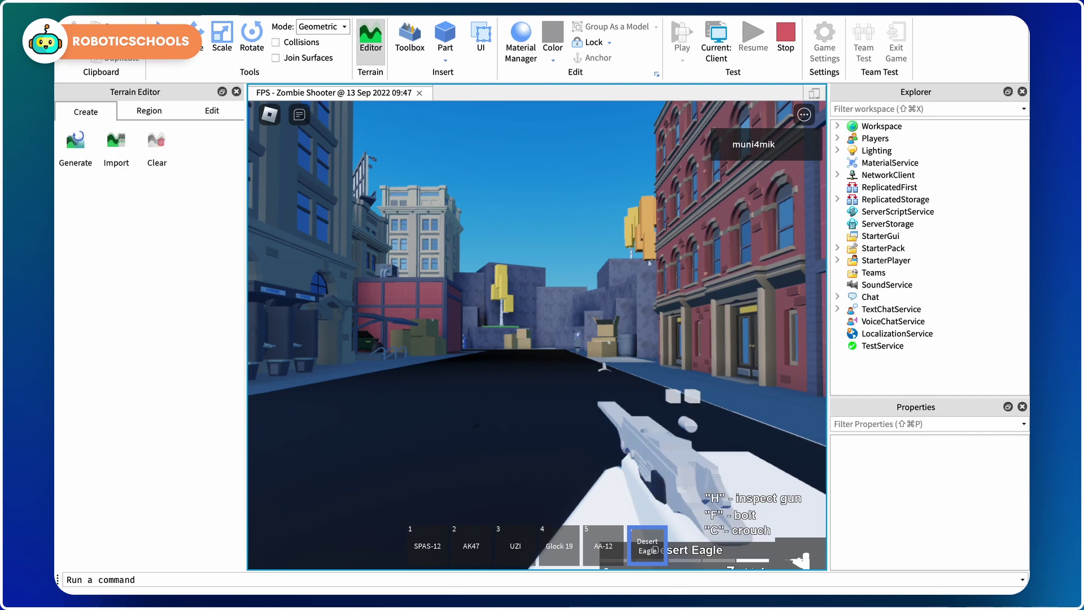